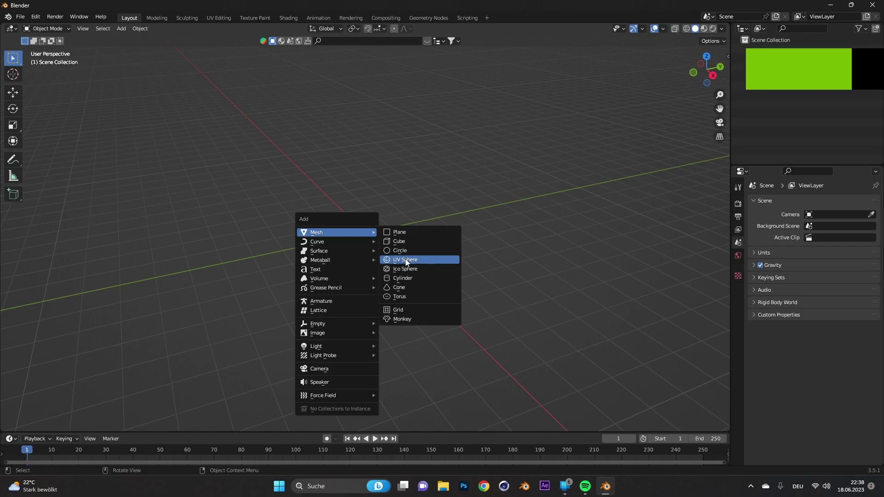
Step: Add an ico sphere at the origin and raise its subdivisions to 4
left_click(405, 259)
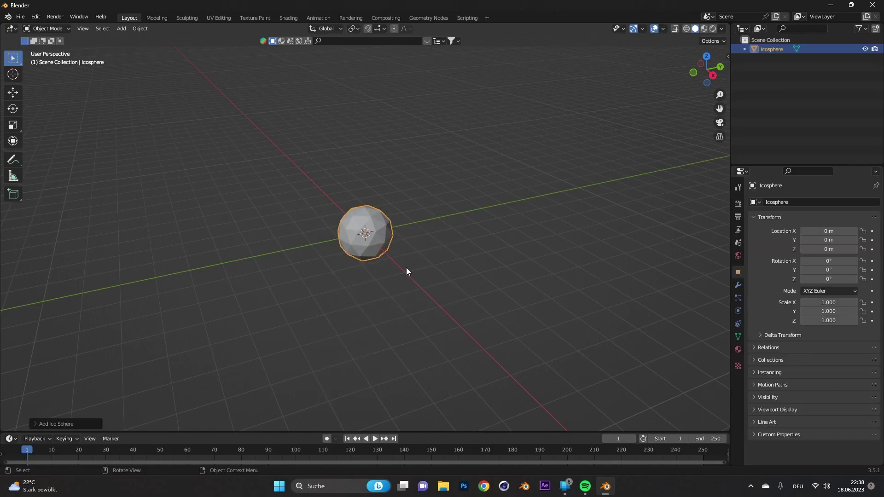
left_click(63, 423)
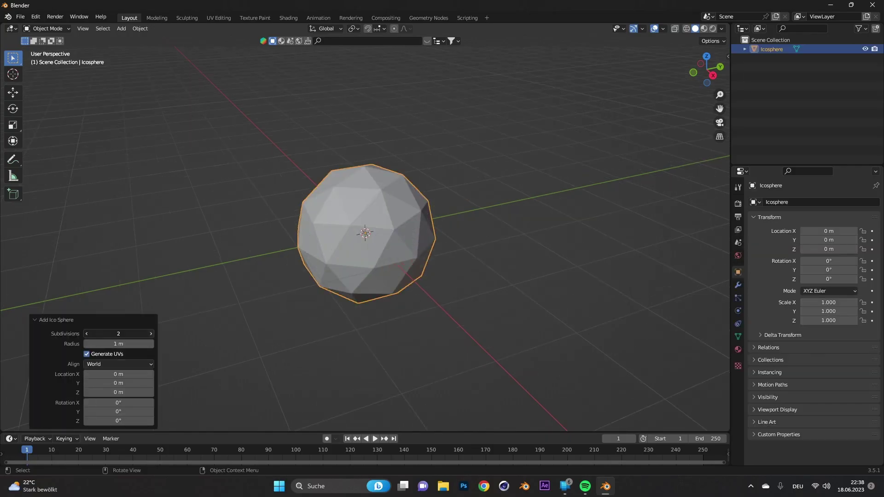
left_click_drag(118, 334, 148, 334)
left_click(192, 286)
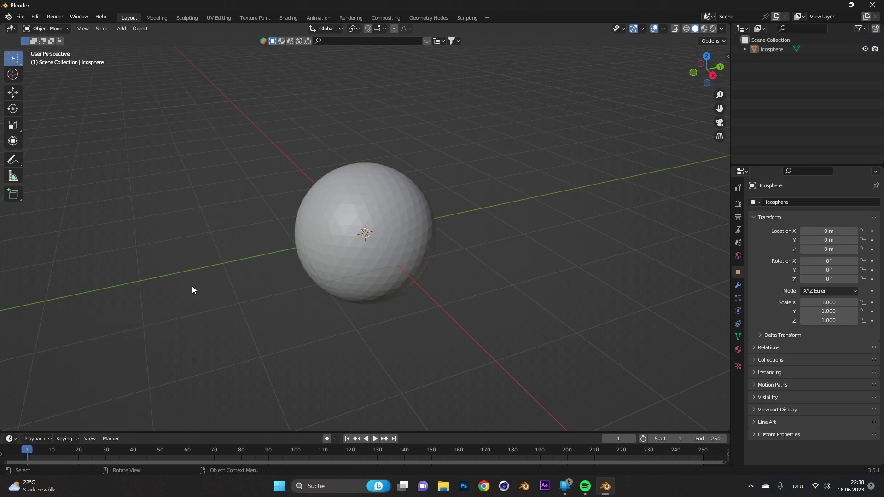
Step: Select the ico sphere and bring its creation settings back with Adjust Last Operation
left_click(360, 246)
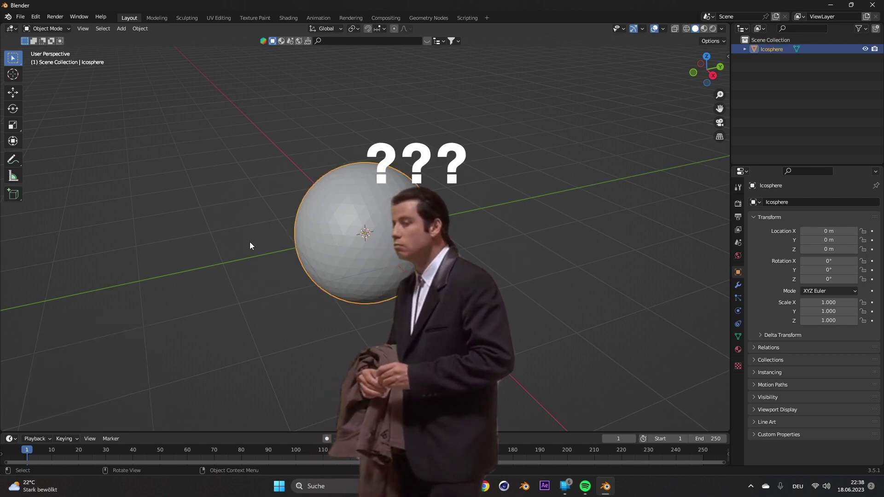
left_click(34, 17)
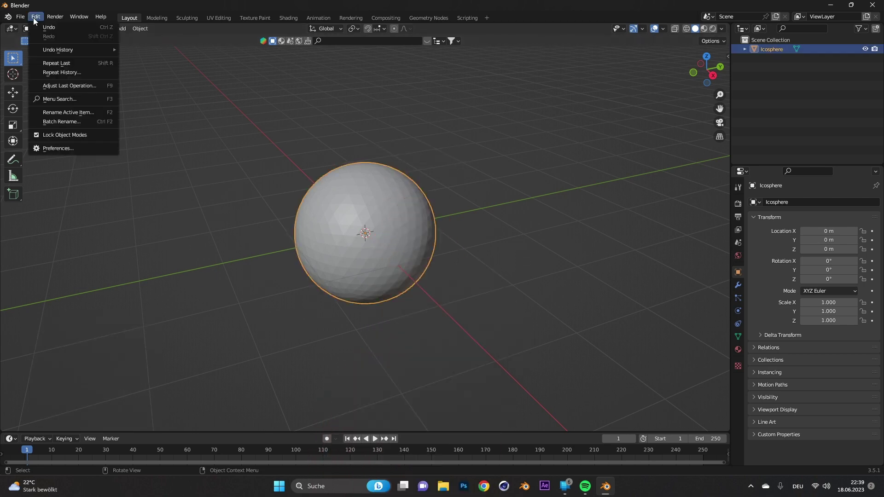
left_click(69, 85)
left_click_drag(95, 88, 107, 193)
left_click(143, 206)
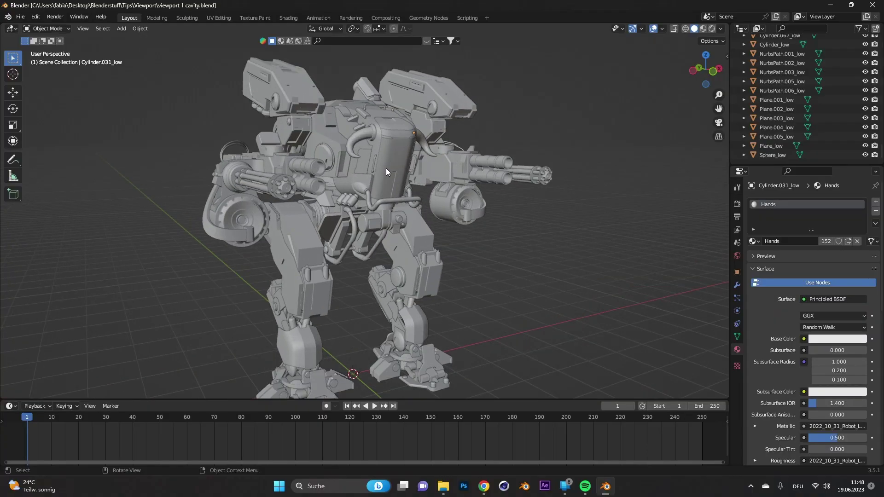
Step: Set the viewport's solid shading to MatCap lighting and enable Cavity for the mech model
scroll(386, 168, "up", 3)
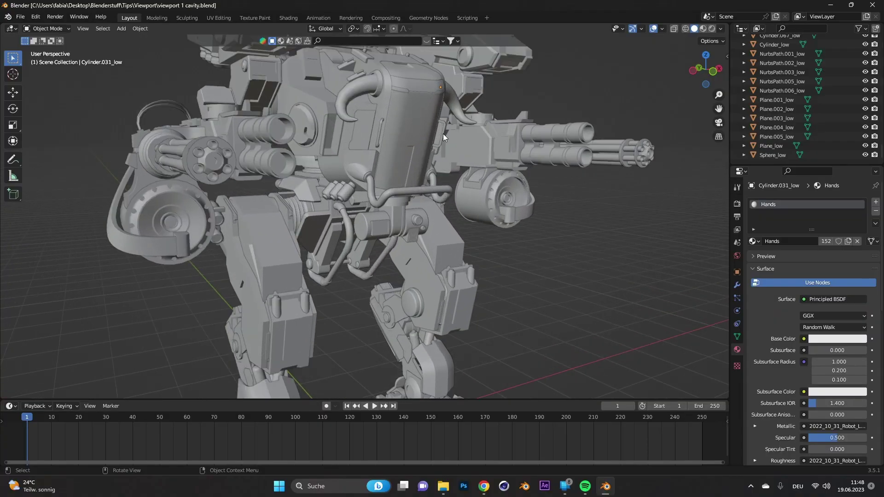
mouse_move(443, 134)
middle_mouse_down()
mouse_move(361, 131)
mouse_move(369, 106)
mouse_move(327, 115)
middle_mouse_up()
scroll(392, 156, "up", 1)
middle_click_drag(392, 156, 378, 152)
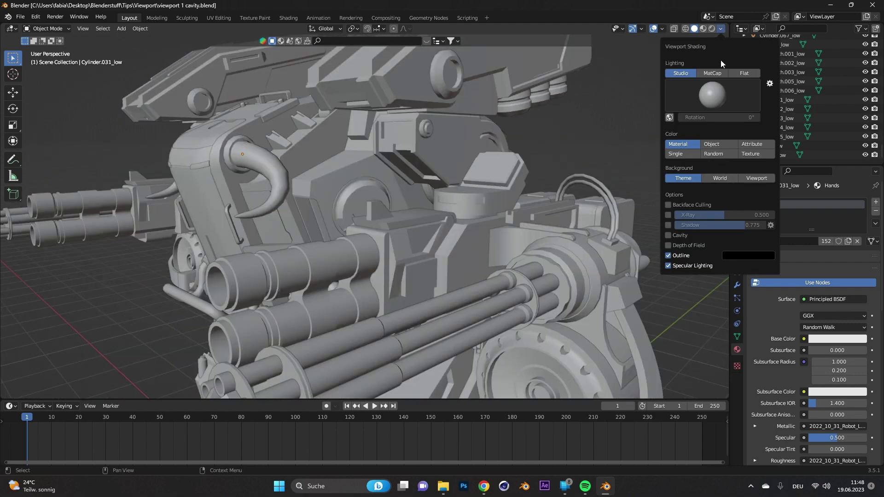
left_click(718, 71)
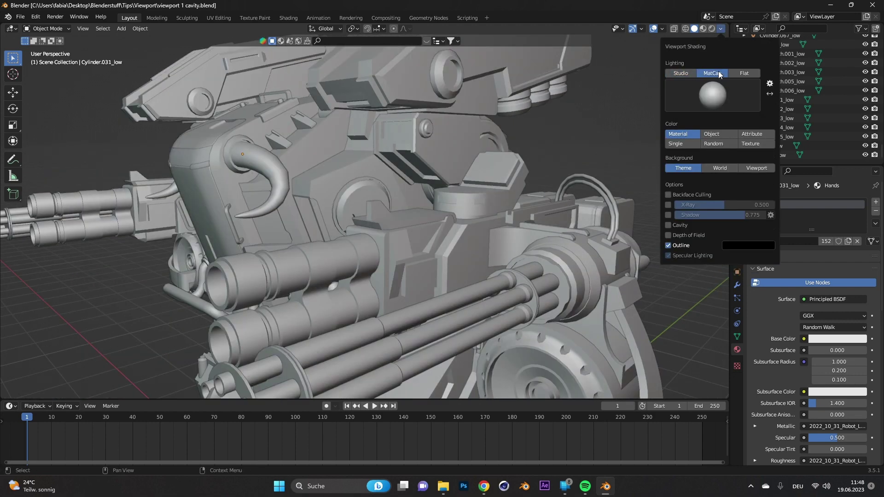
left_click(668, 225)
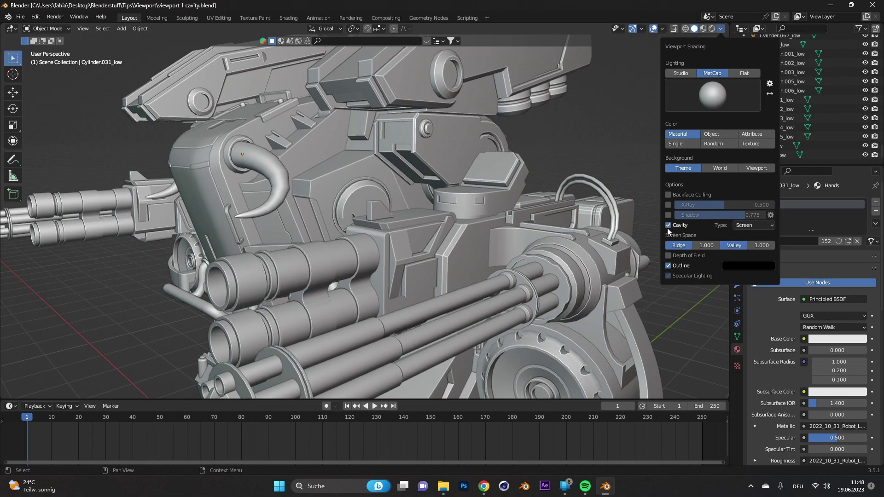
mouse_move(377, 147)
middle_mouse_down()
mouse_move(340, 133)
mouse_move(353, 131)
middle_mouse_up()
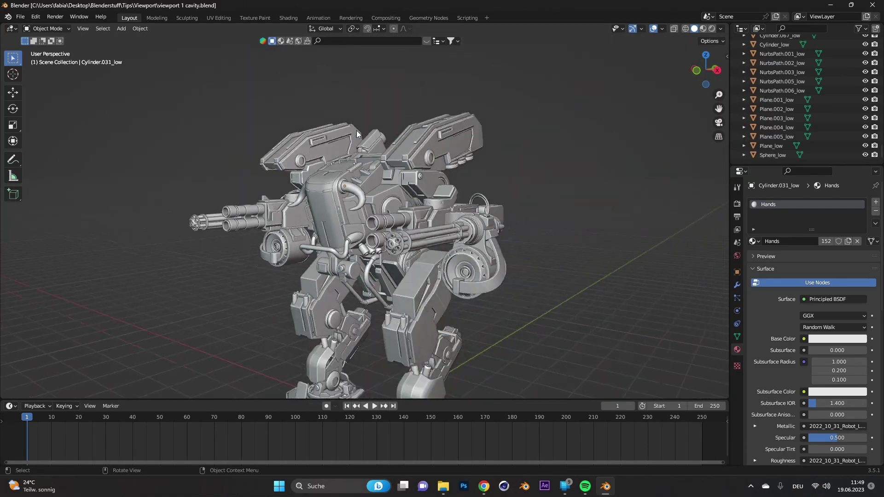
mouse_move(356, 131)
middle_mouse_down()
mouse_move(355, 156)
mouse_move(383, 170)
middle_mouse_up()
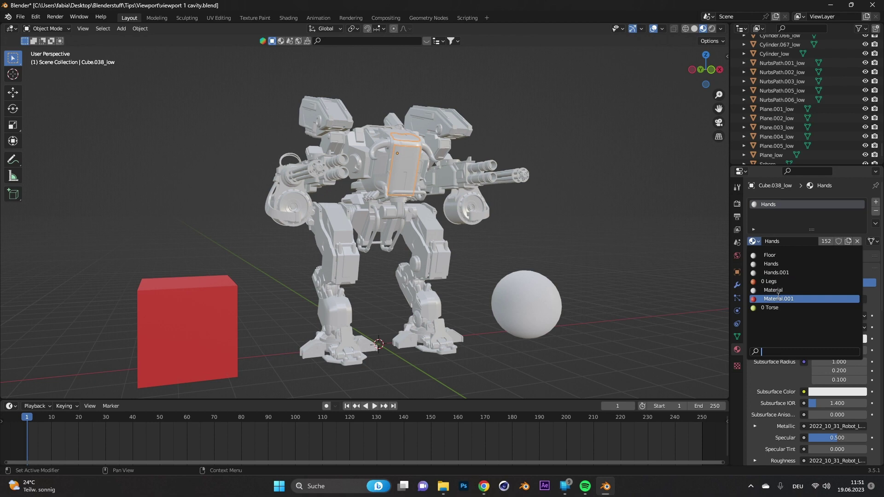
Step: Assign the red Material.001 to the mech's front torso panel and its upper-leg armor
left_click(779, 299)
left_click(754, 241)
left_click(778, 299)
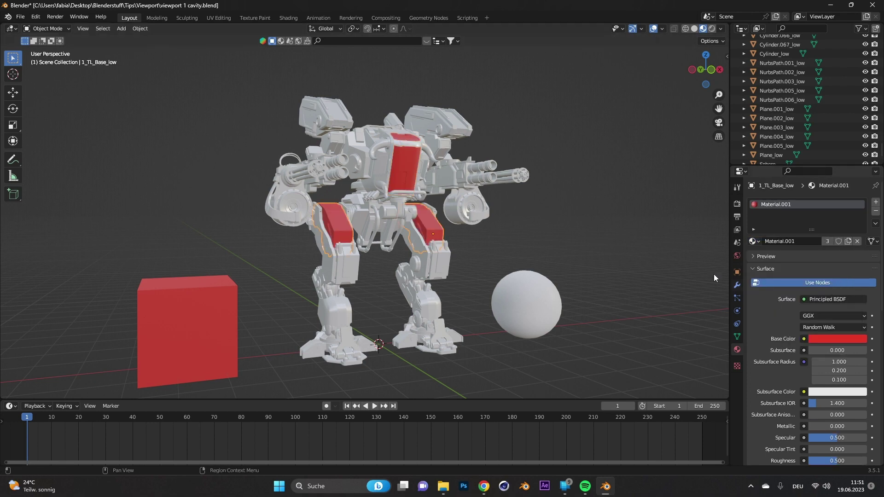
Step: Link the red cube's material to all of the mech's parts and the sphere, with the cube as active object
middle_click_drag(546, 209, 532, 223)
scroll(532, 223, "down", 2)
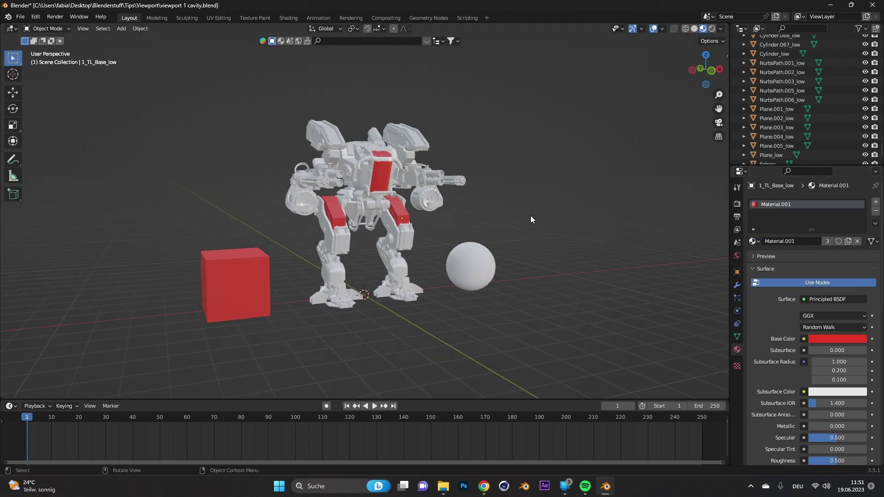
left_click(227, 292)
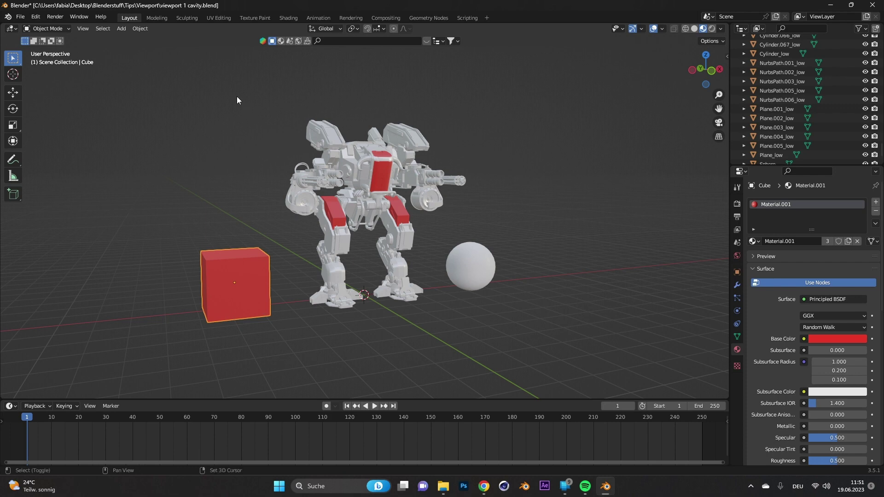
left_click_drag(237, 101, 568, 369, "shift")
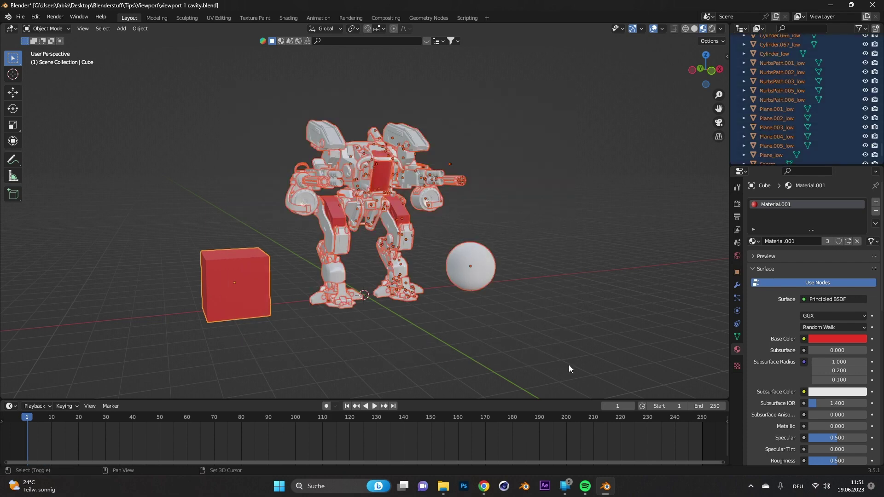
left_click(141, 29)
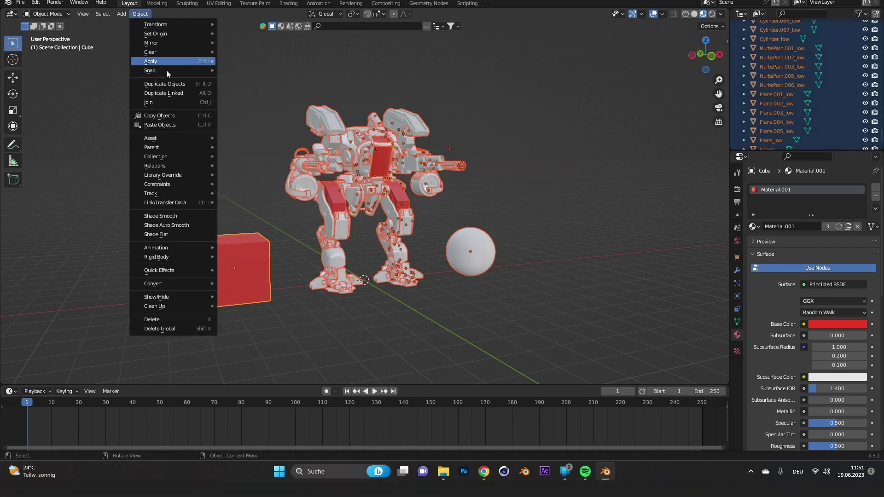
mouse_move(194, 202)
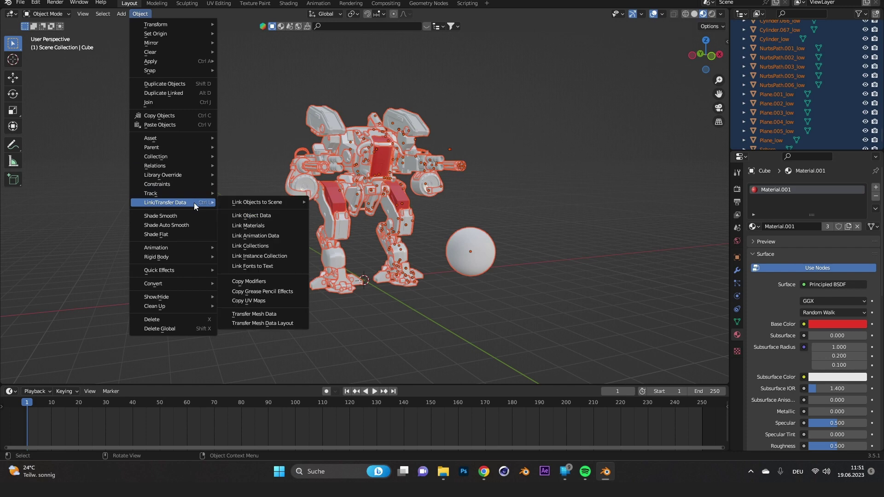
left_click(257, 225)
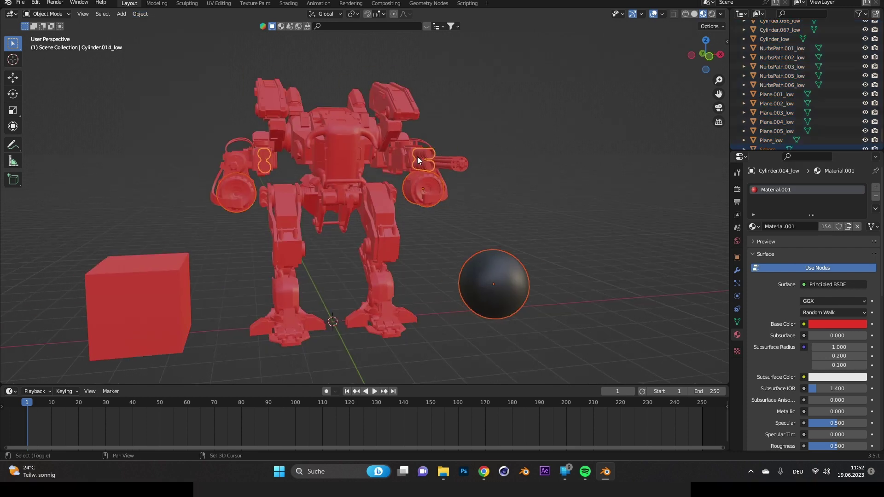
Step: Link the black sphere's material to selected mech parts, including leg, foot, torso, shoulder and arm pieces, with the sphere as active object
left_click(293, 256, "shift")
left_click(287, 212, "shift")
left_click(286, 290, "shift")
left_click(290, 315, "shift")
left_click(262, 328, "shift")
left_click(289, 337, "shift")
left_click(363, 245, "shift")
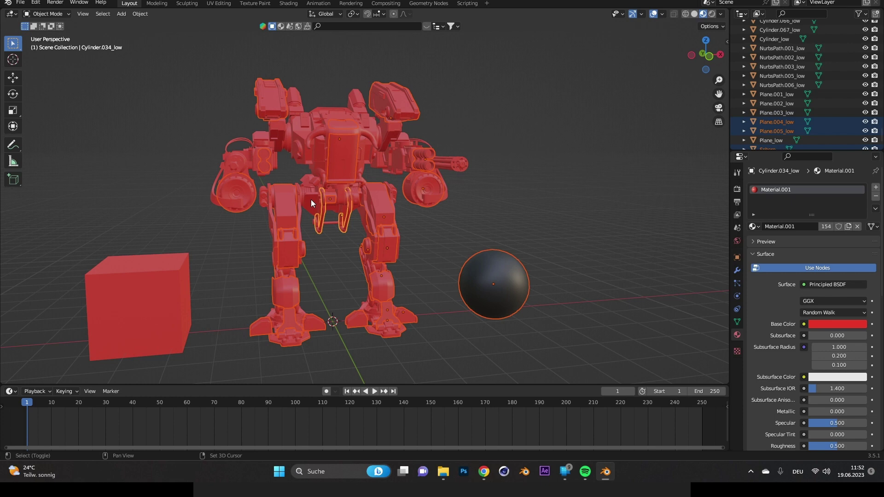
left_click(494, 272, "shift")
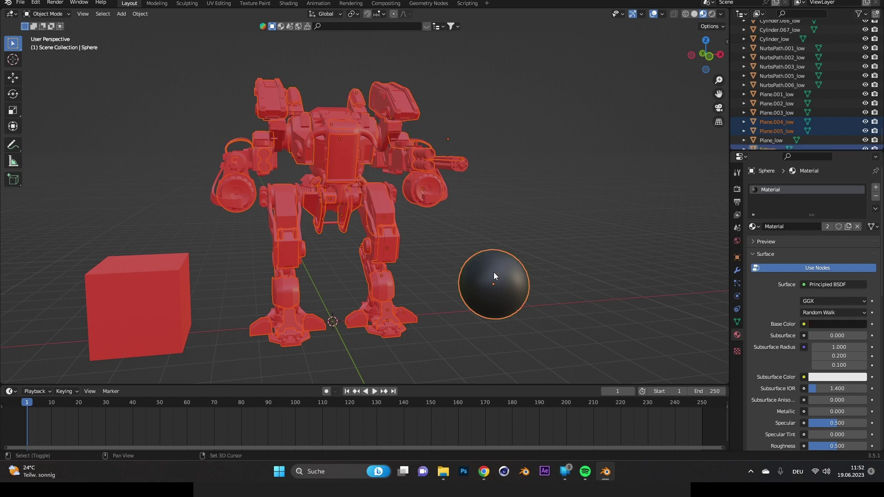
key("ctrl+l")
left_click(465, 233)
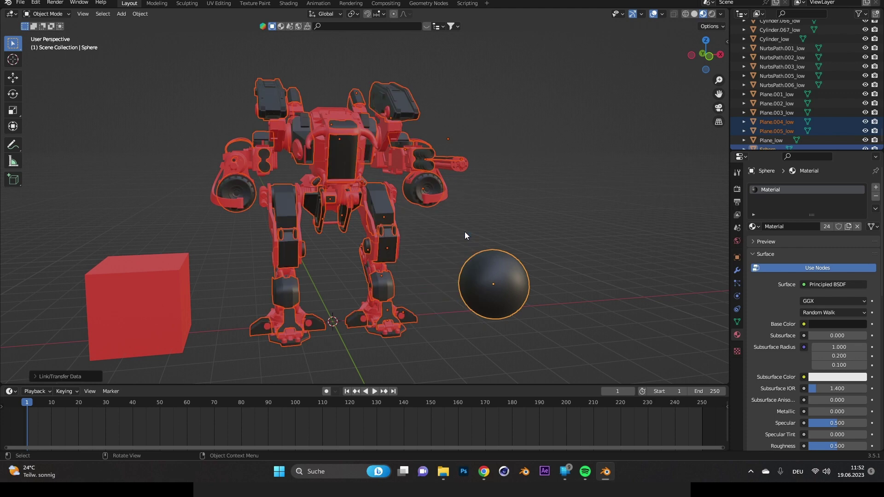
left_click(465, 231)
middle_click_drag(465, 231, 484, 232)
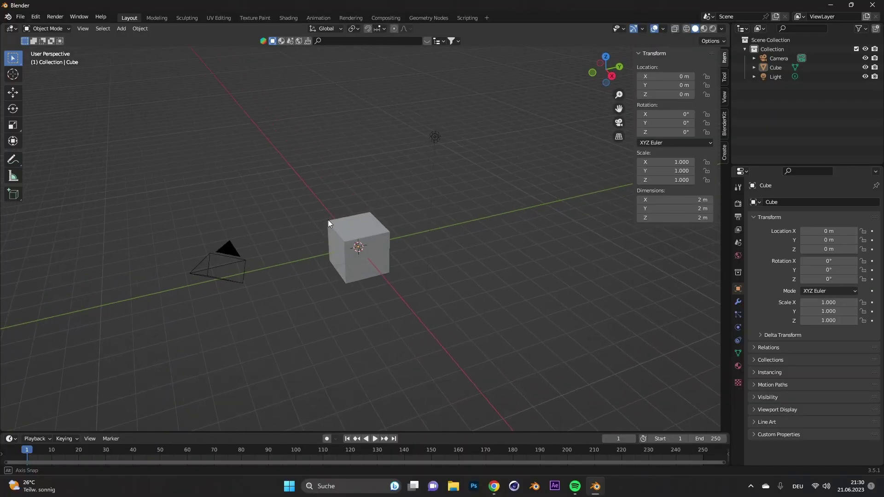
Step: Delete the default camera, cube and light from the new scene and add a plane mesh at the origin
middle_click_drag(329, 220, 529, 185)
left_click_drag(766, 60, 767, 56)
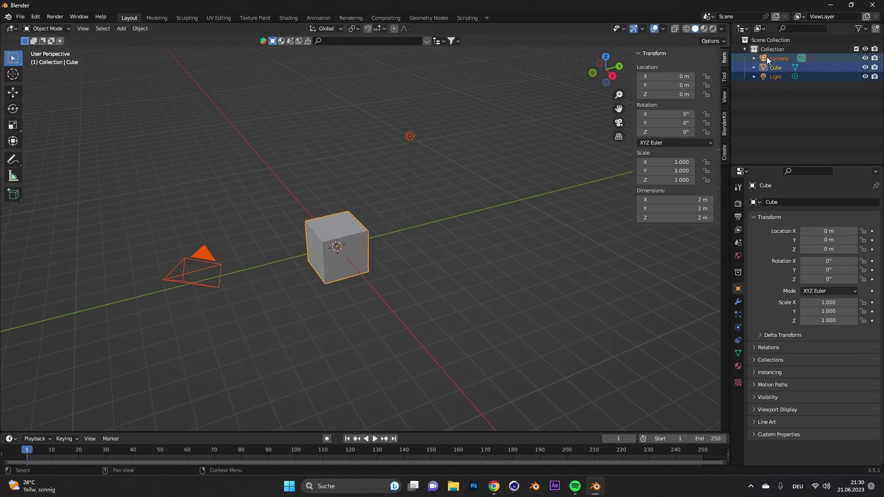
key("Delete")
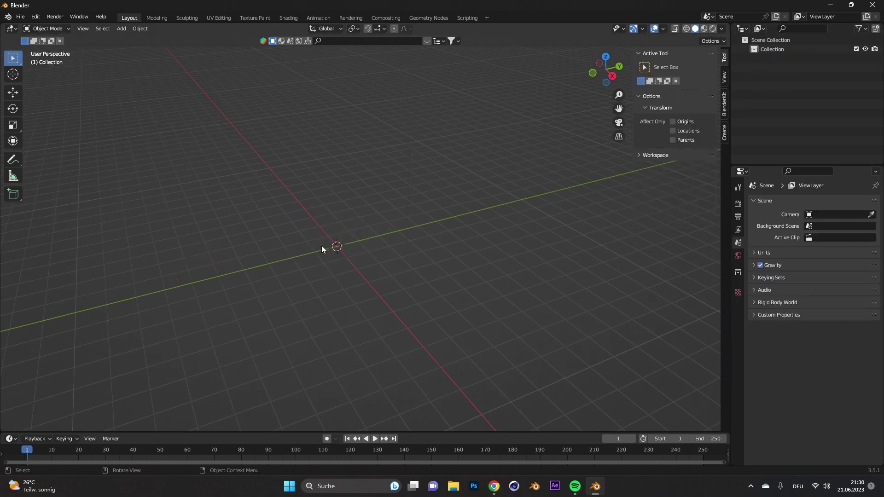
key("shift+a")
mouse_move(315, 132)
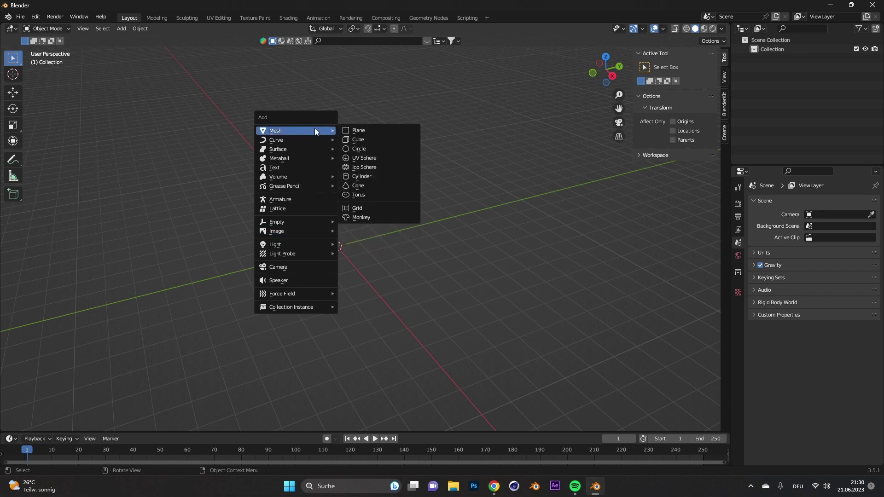
left_click(357, 131)
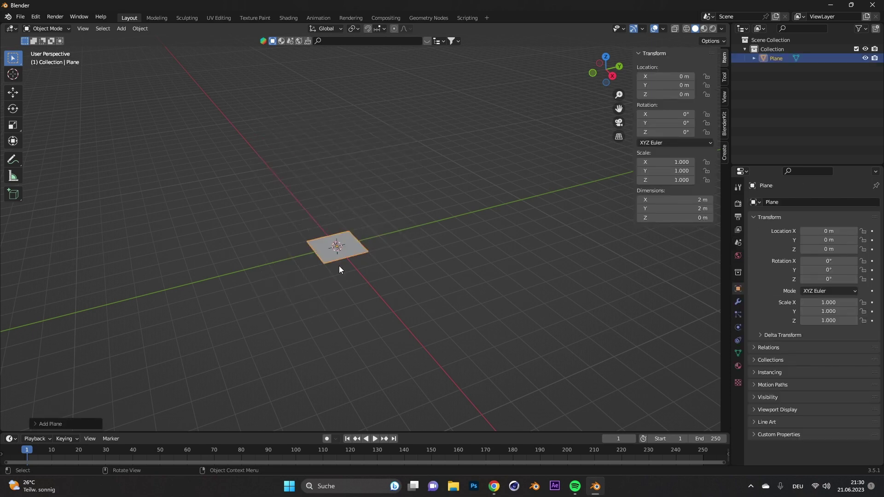
scroll(338, 266, "up", 3)
Step: Save the scene with the plane as the startup file and close the program without saving the untitled file
left_click(21, 17)
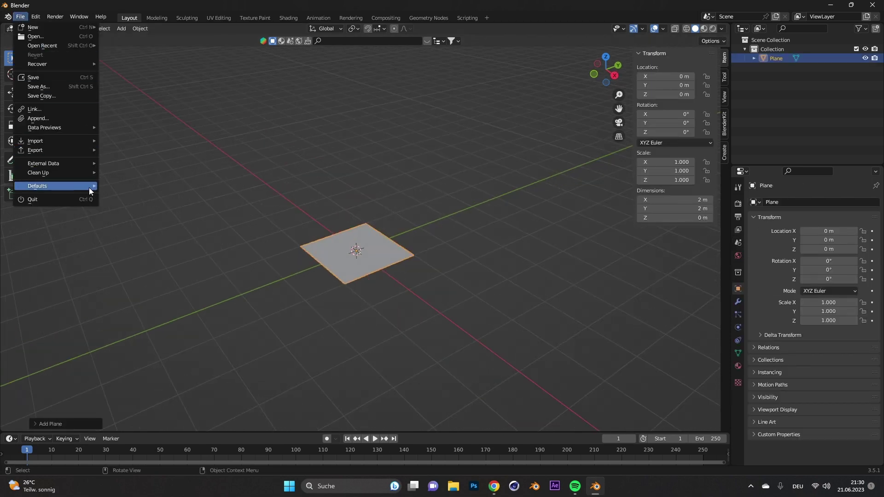
mouse_move(89, 187)
left_click(139, 186)
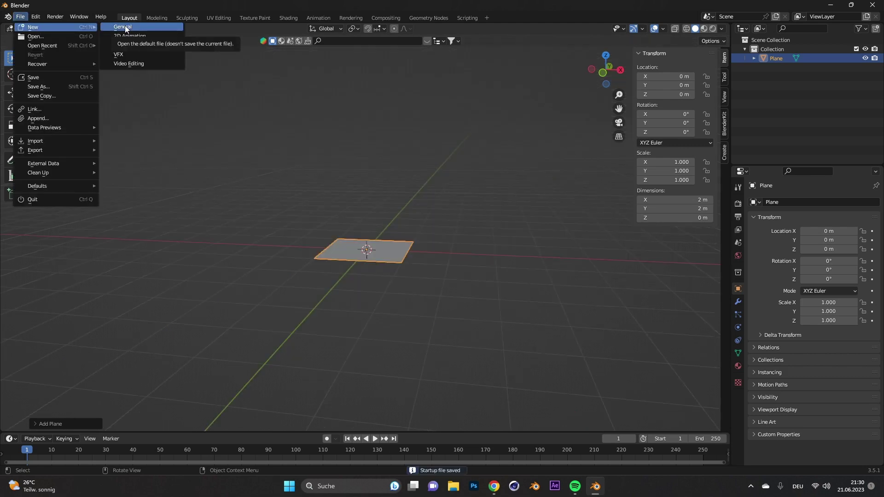
left_click(125, 25)
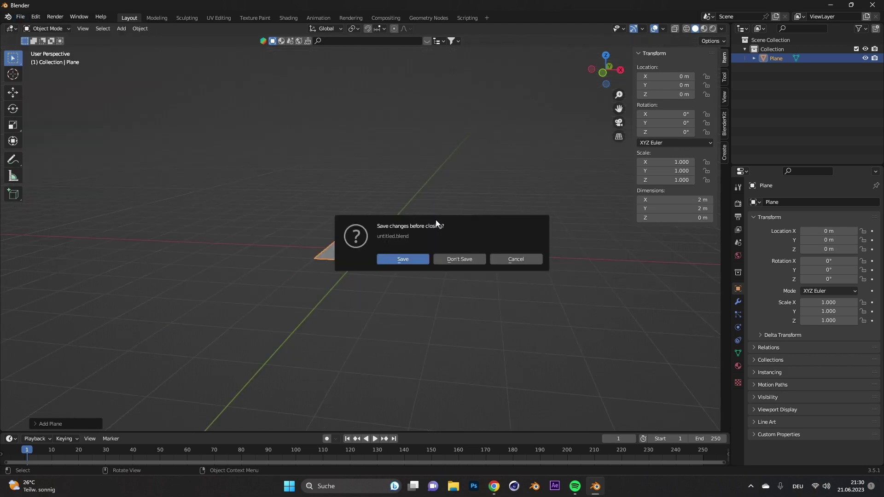
left_click(462, 260)
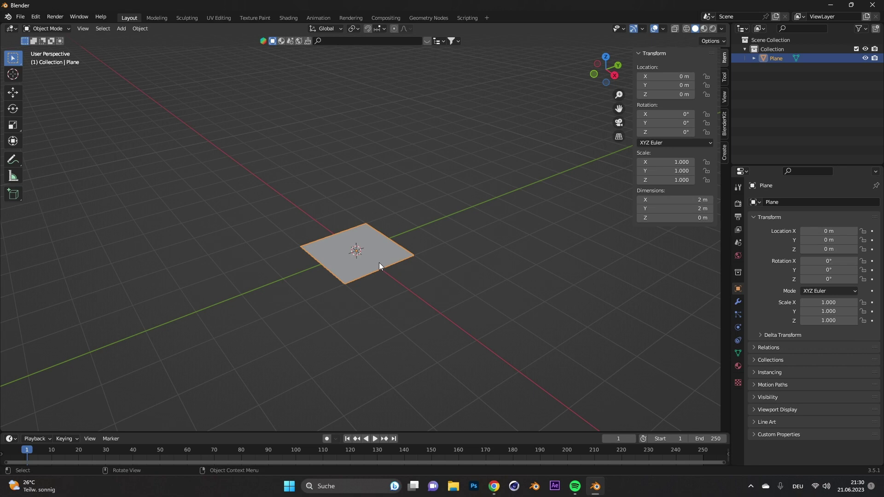
middle_click_drag(380, 263, 390, 234)
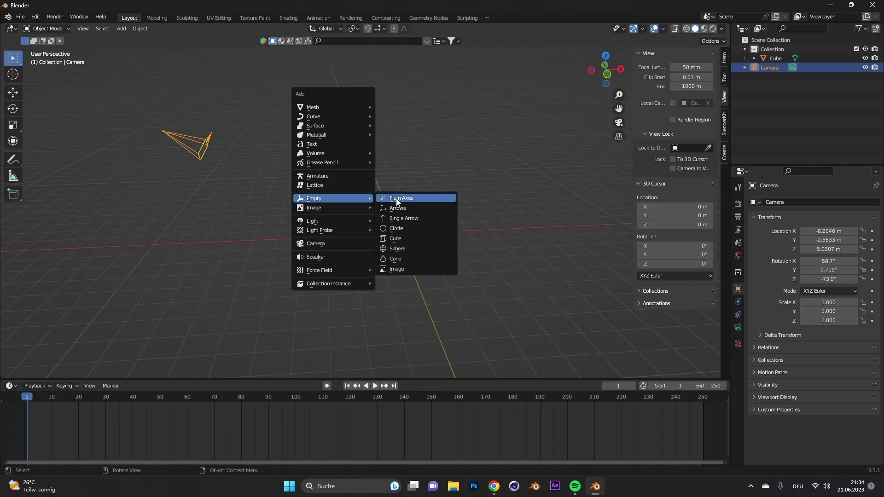
Step: Add a plain axes empty at the cube's center and scale it up to about 5.7
left_click(397, 202)
key("s")
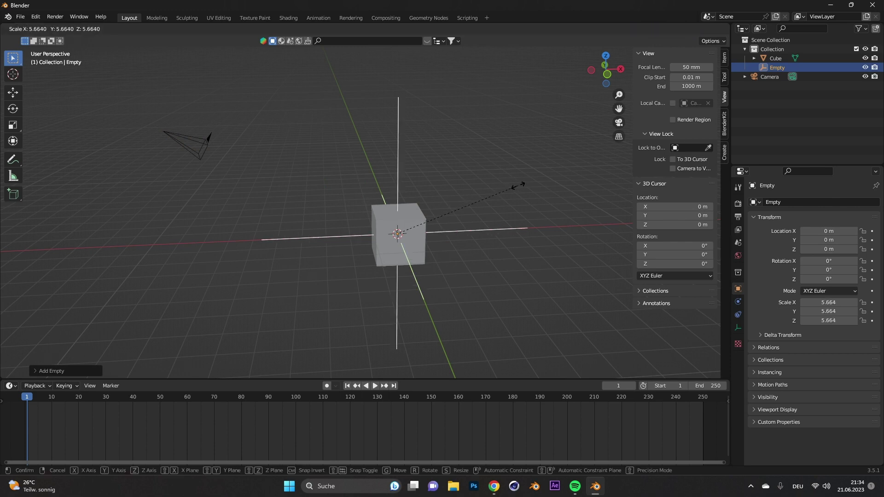
left_click(237, 151)
Step: Parent the camera to the plain axes empty using the Object option
left_click(208, 147)
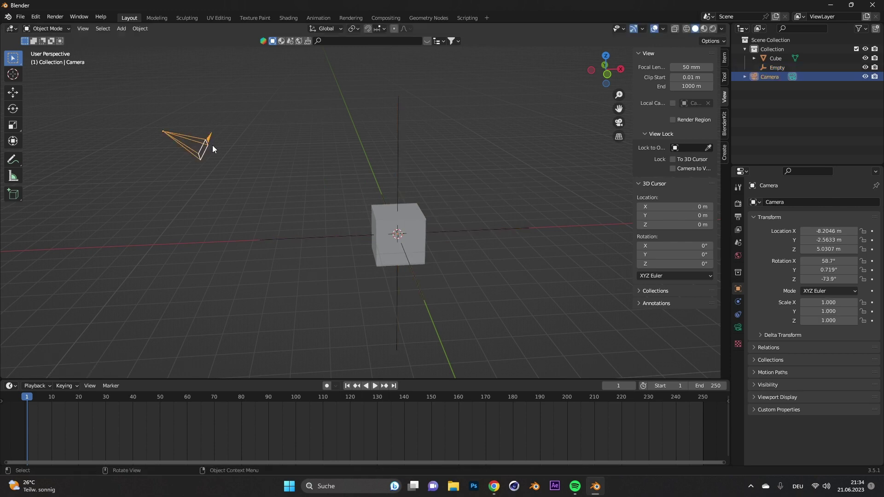
left_click(397, 136, "shift")
key("ctrl+p")
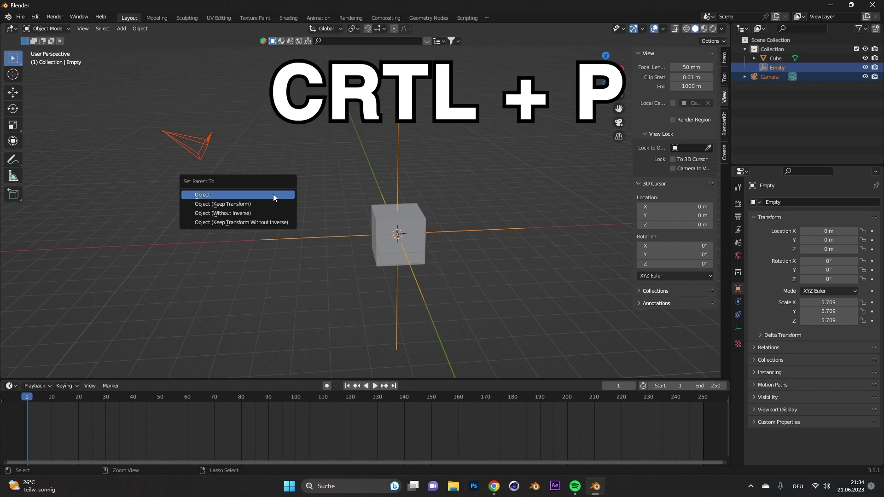
left_click(273, 195)
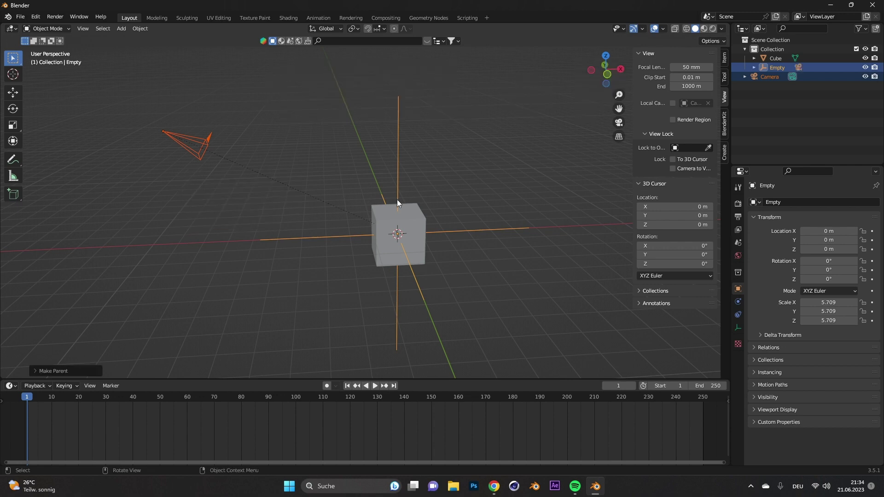
Step: Rotate the empty around the global Z axis to about -268°, swinging the parented camera around the cube
key("r")
key("z")
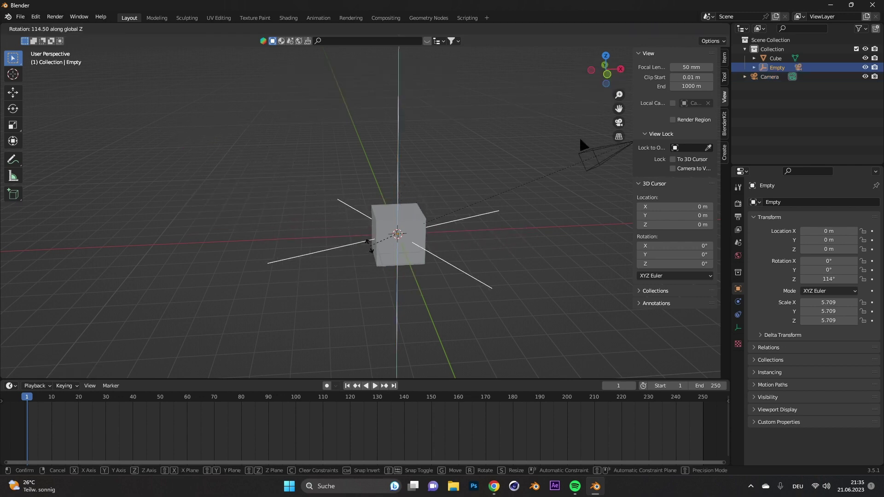
left_click(214, 239)
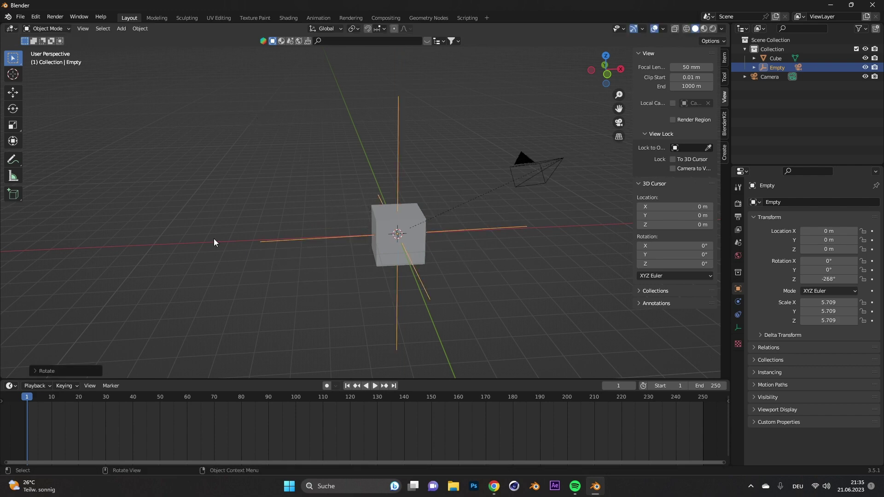
Step: Insert a rotation keyframe on the empty at frame 1, rotate it further around Z at frame 100 and keyframe that rotation
key("i")
left_click(214, 239)
left_click_drag(285, 400, 296, 400)
key("r")
key("z")
left_click(419, 275)
key("i")
left_click(325, 309)
Step: Return to the first frame and play the orbit animation through the camera view
key("shift+Left")
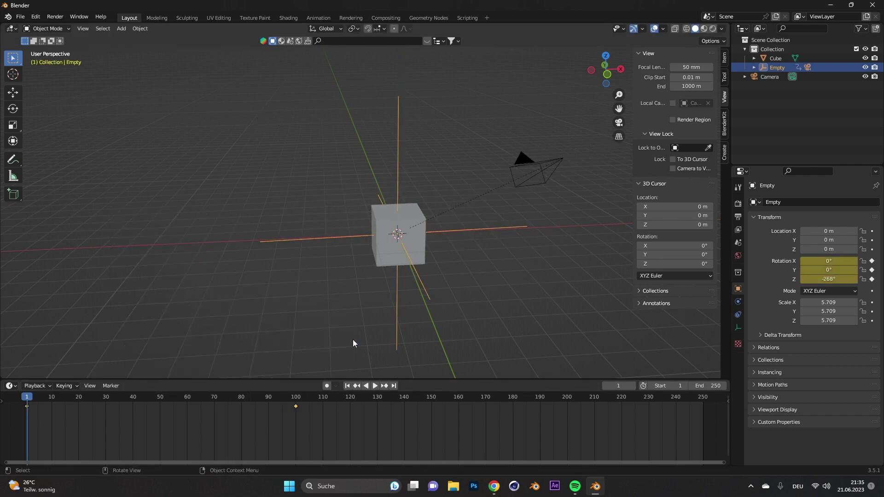
key("KP_0")
left_click(376, 386)
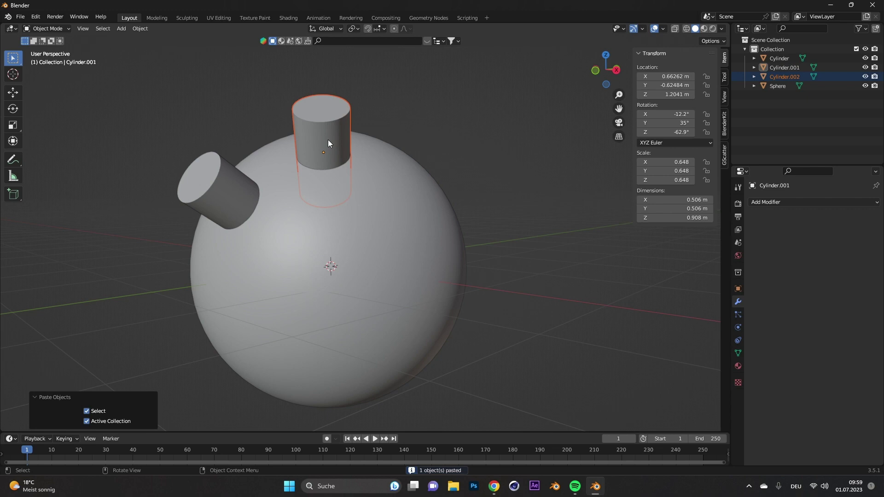
Step: Try to place a pasted copy of the cylinder on the sphere's surface by moving and rotating it freehand
key("ctrl+v")
key("g")
left_click(423, 152)
key("r")
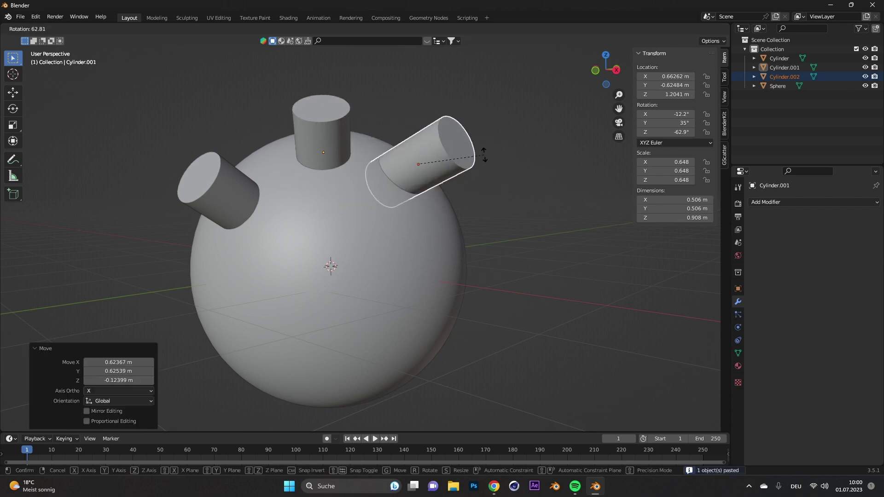
left_click(506, 194)
middle_click_drag(506, 195, 435, 193)
key("r")
key("r")
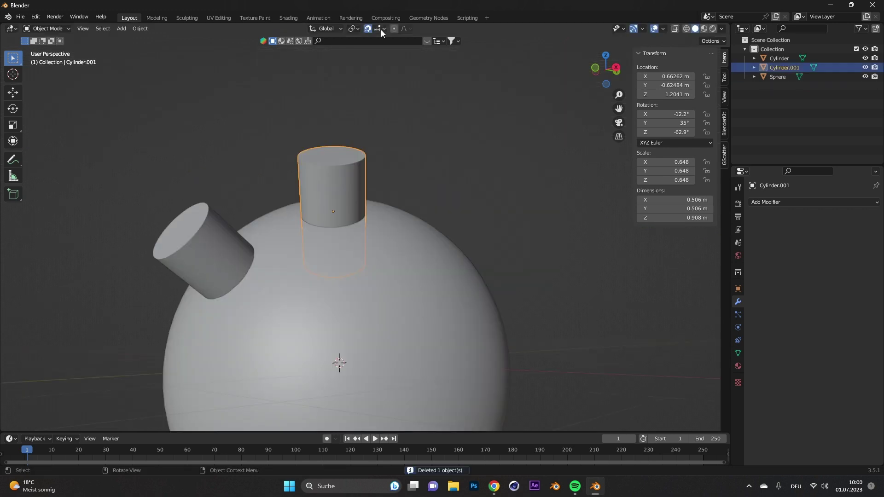
Step: Set snapping to Face Project with the Center as snap base and enable Align Rotation to Target
left_click(380, 29)
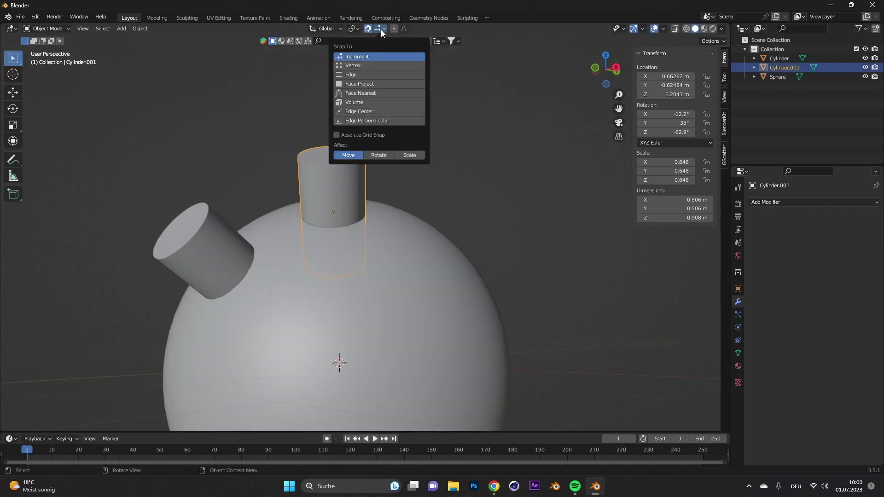
left_click(376, 86)
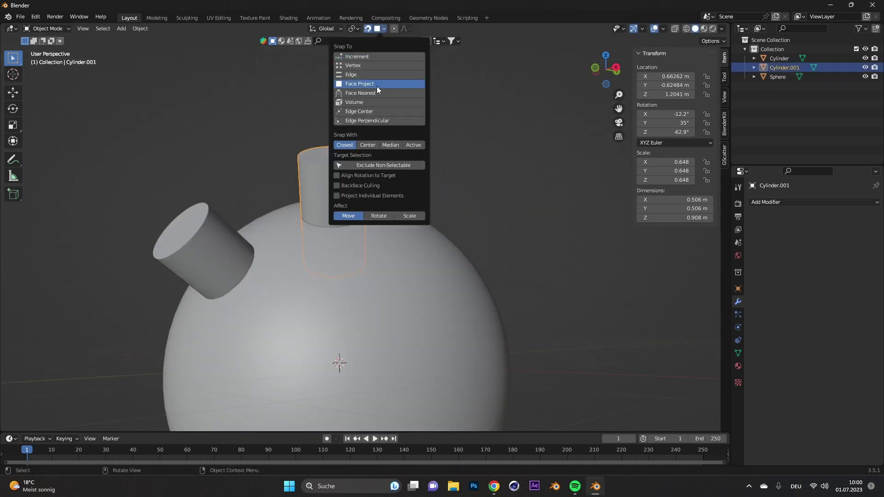
left_click(372, 144)
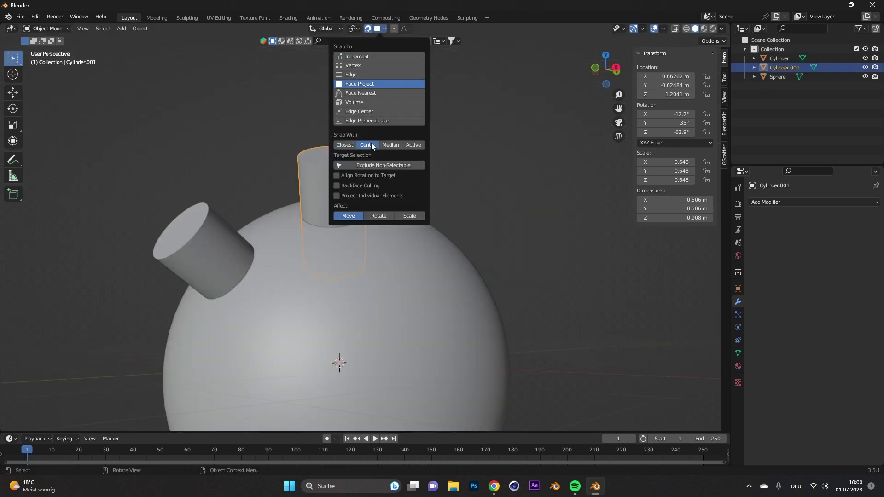
left_click(358, 176)
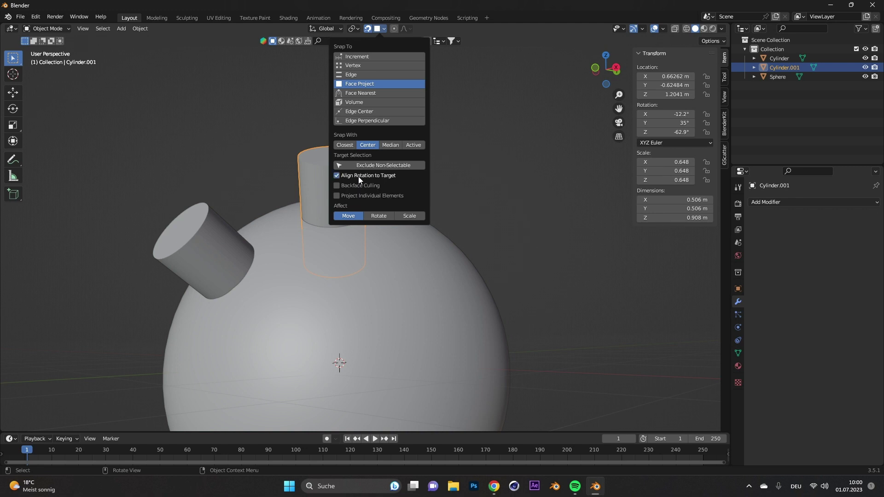
left_click(484, 189)
Step: Copy and paste the upper cylinder and move the copy across the sphere with surface snapping
left_click(321, 189)
key("ctrl+c")
key("ctrl+v")
key("g")
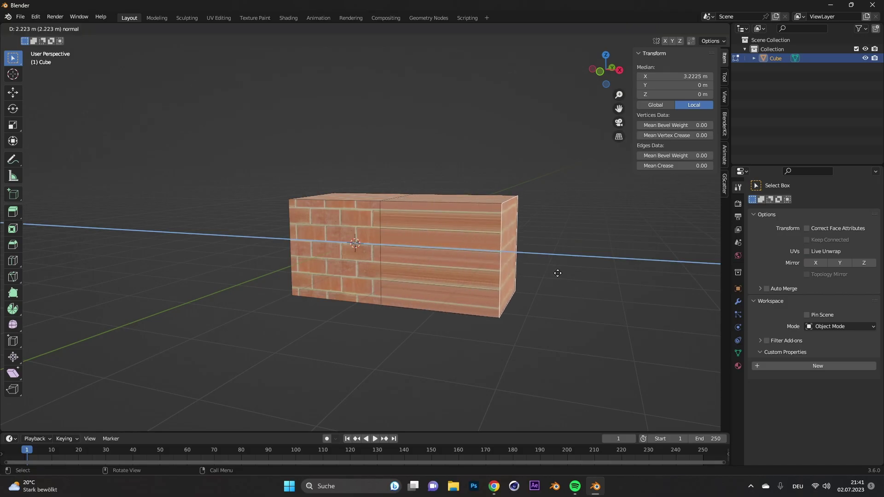
Step: Try stretching the brick cube by moving its side face about 3.7 m along X, and undo the move
key("x")
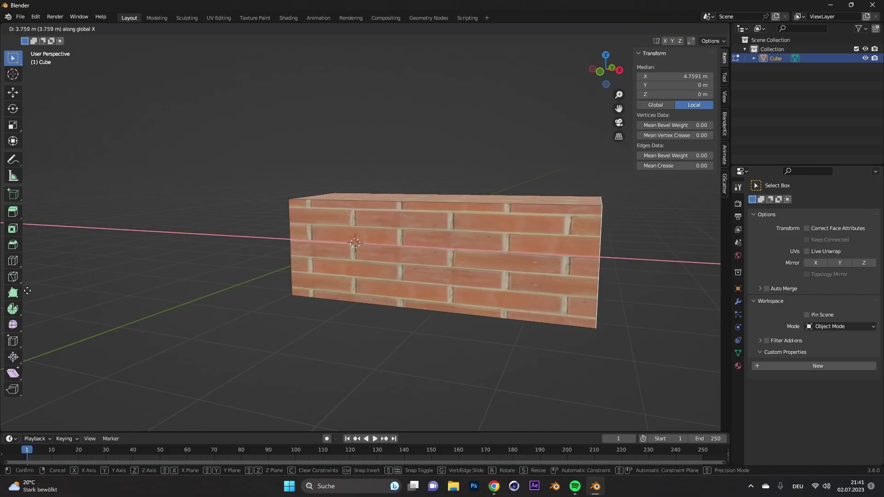
left_click(25, 294)
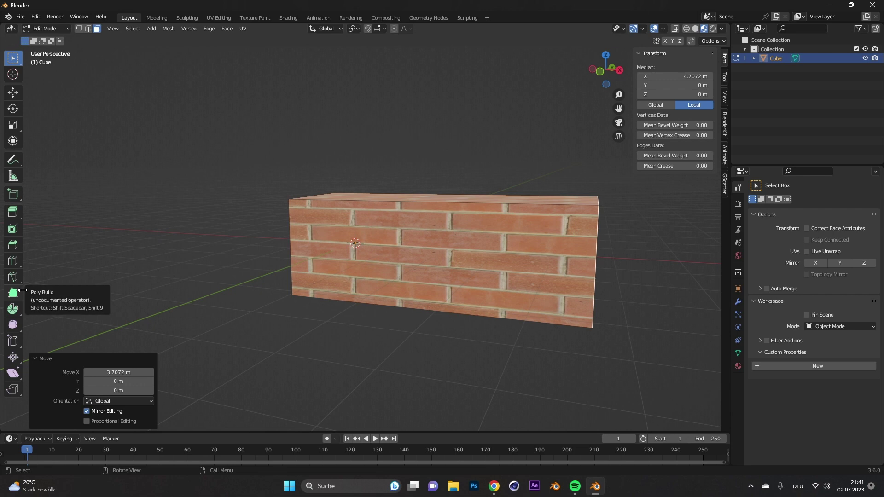
key("ctrl+z")
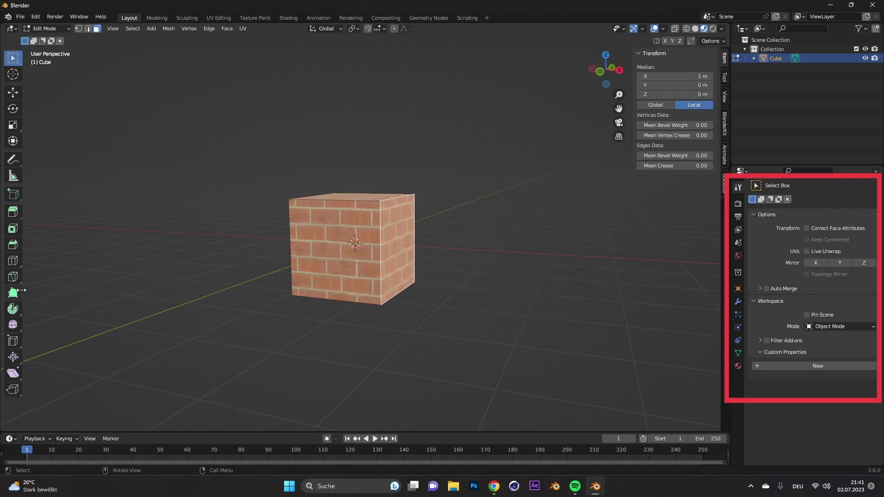
Step: Enable Correct Face Attributes and stretch the brick cube by moving its side face outward along the X axis
left_click(807, 229)
key("g")
key("x")
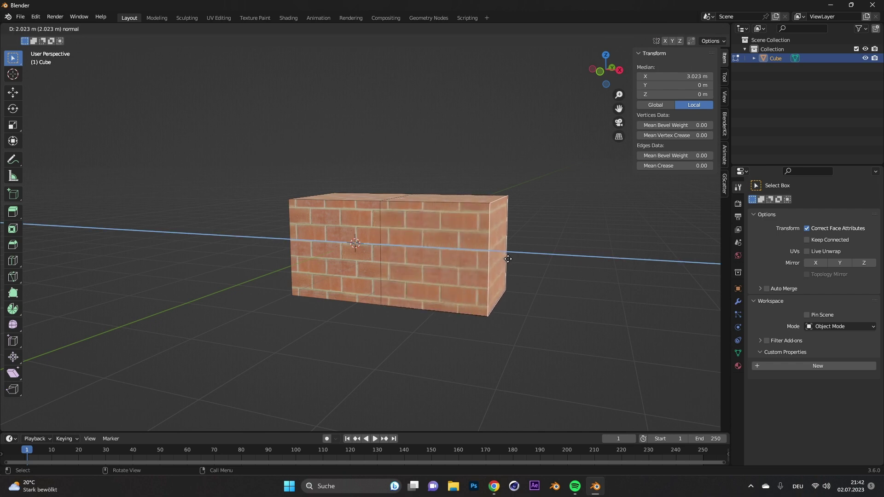
left_click(709, 272)
Step: Extrude the brick block's top face upward to make the wall taller
left_click(440, 197)
key("e")
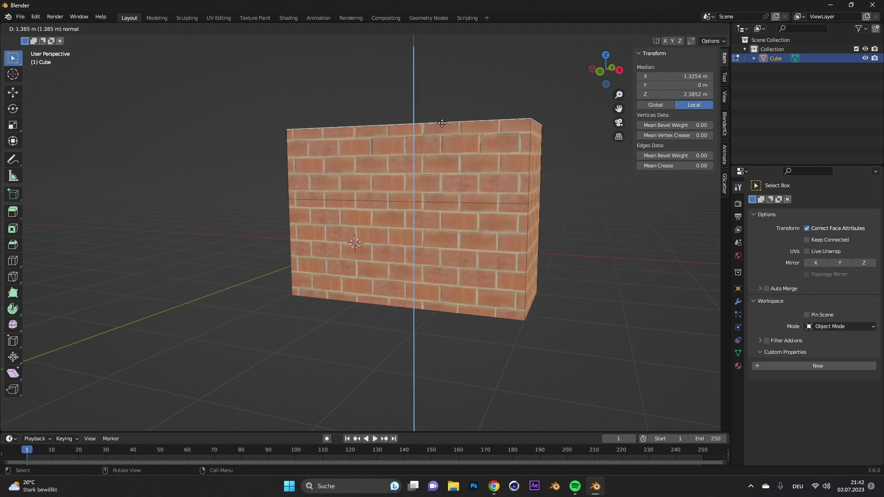
left_click(440, 90)
scroll(461, 139, "down", 3)
middle_click_drag(461, 139, 452, 178)
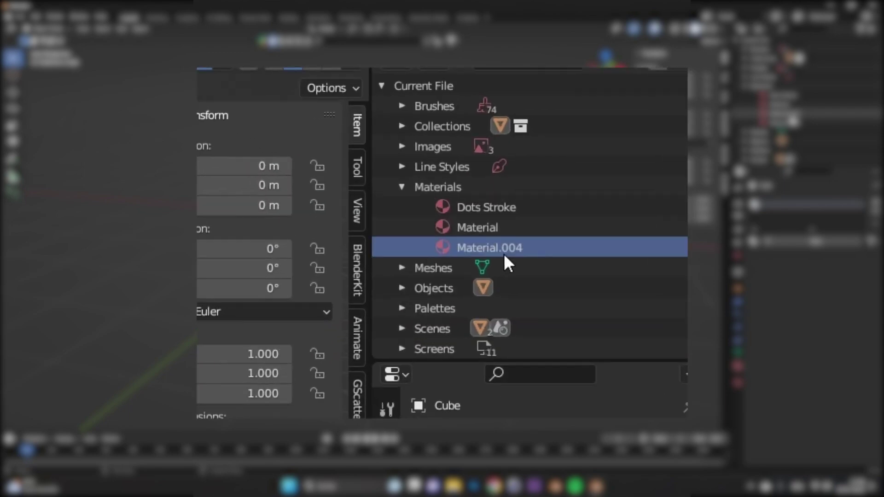
Step: Assign Material.002, Material.003 and Material.004 to the cube in turn, finishing with Material.002
right_click(505, 257)
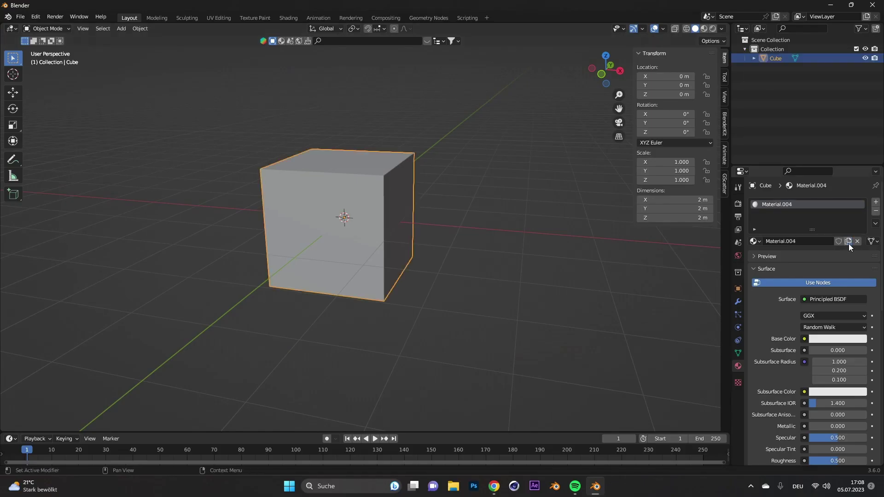
left_click(758, 244)
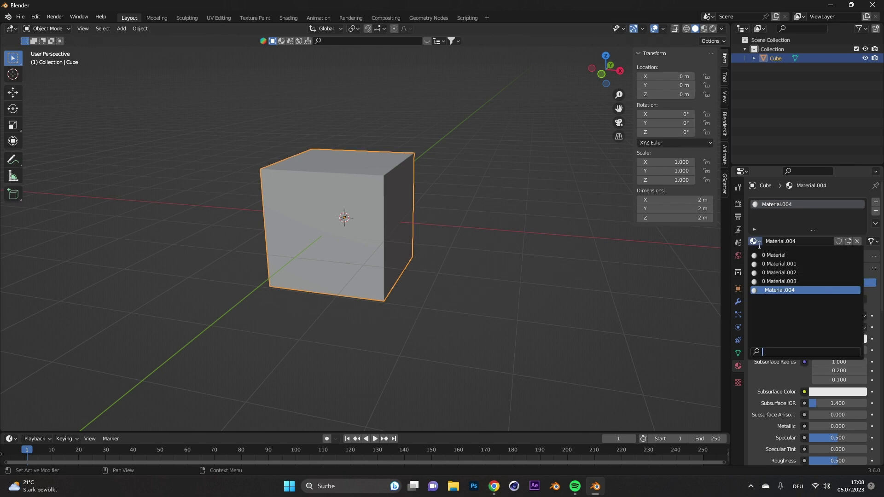
left_click(778, 272)
left_click(759, 245)
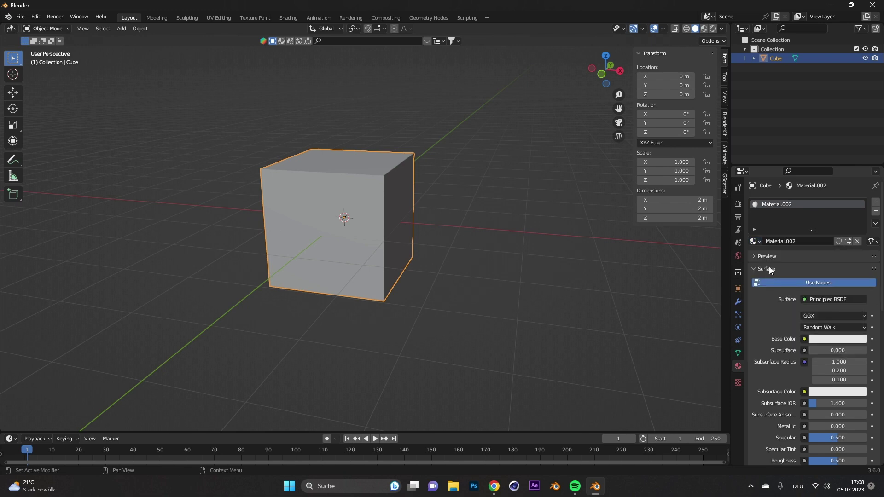
left_click(756, 242)
left_click(764, 281)
left_click(756, 242)
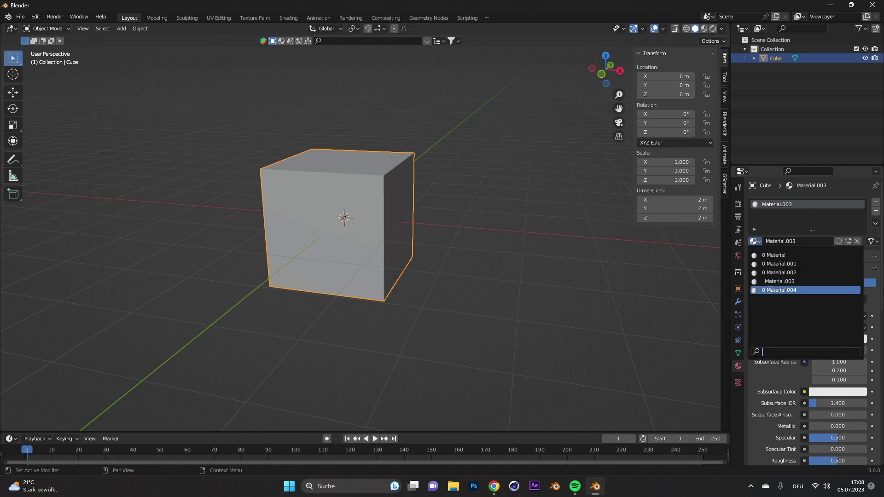
left_click(770, 292)
left_click(755, 244)
left_click(770, 273)
Step: Switch the outliner to the Blender File display mode and delete materials from the file, starting with Material.001
left_click(763, 29)
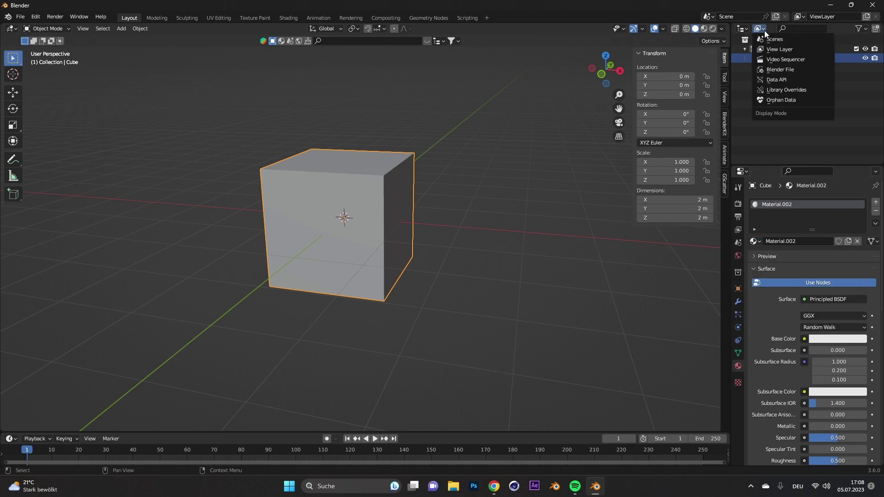
left_click(790, 69)
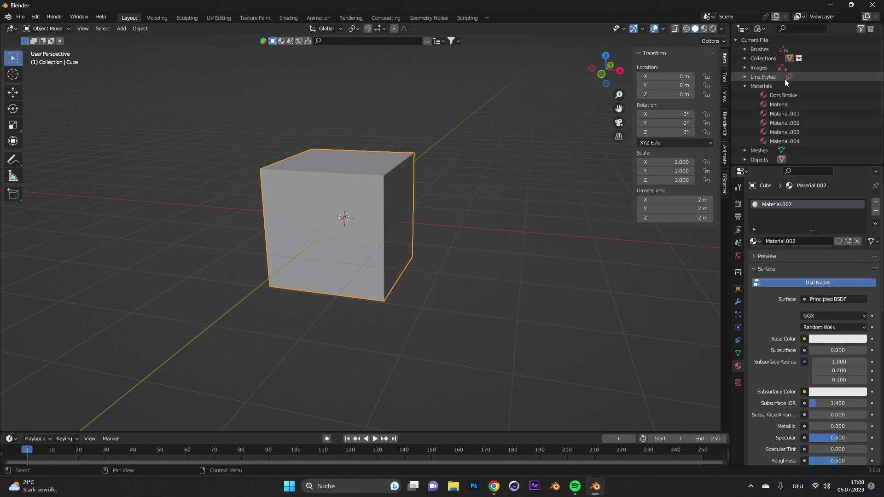
left_click(791, 116)
right_click(791, 117)
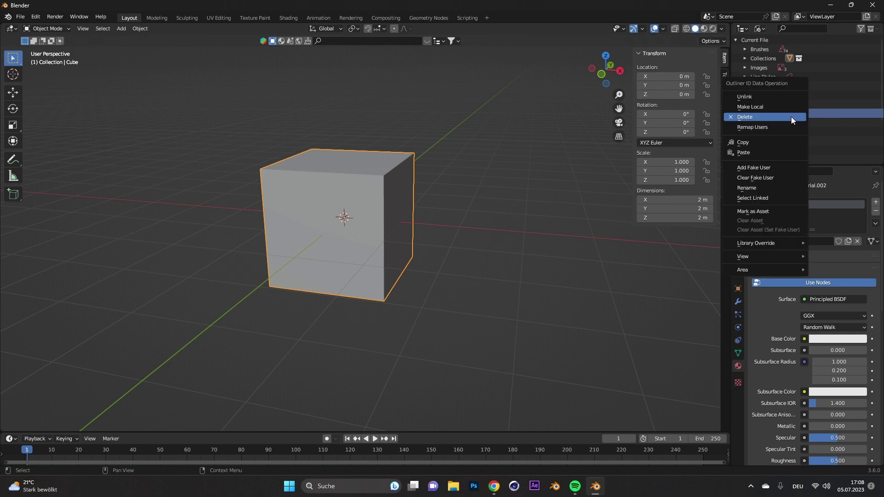
left_click(791, 117)
right_click(791, 117)
left_click(791, 116)
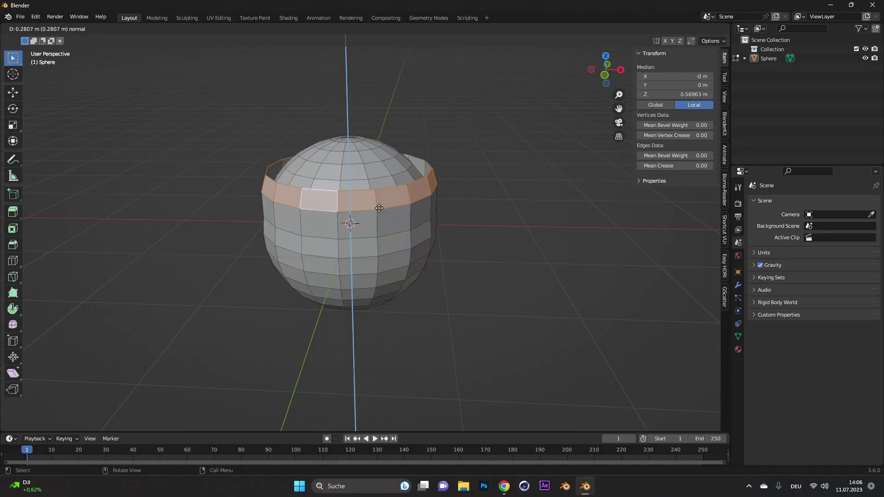
Step: Select the face loop just above the sphere's equator and extrude its faces along their normals
left_click(380, 227)
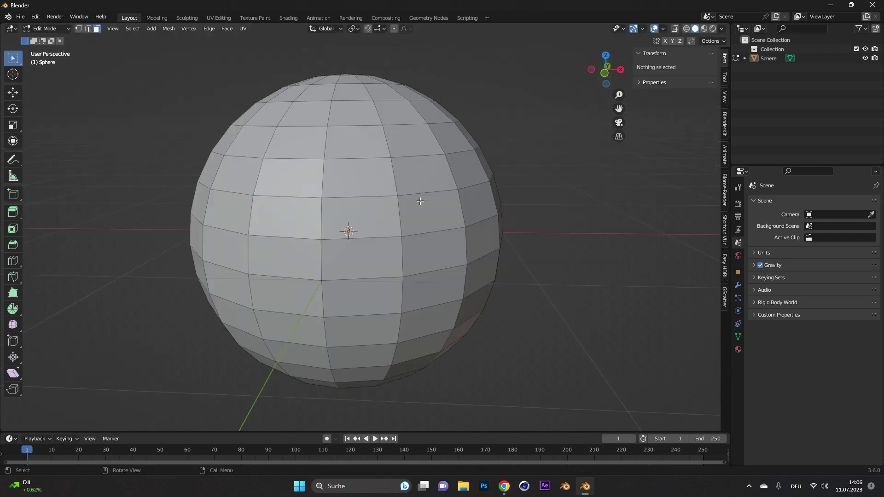
left_click(322, 221, "alt")
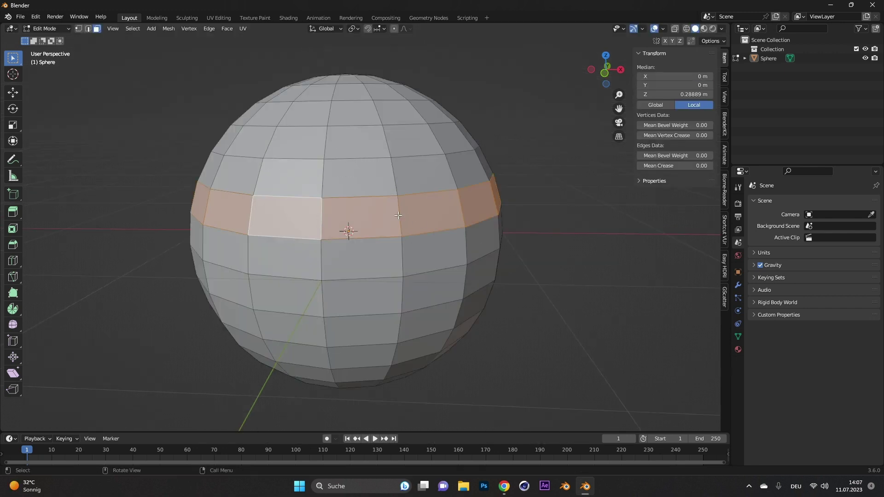
key("alt+e")
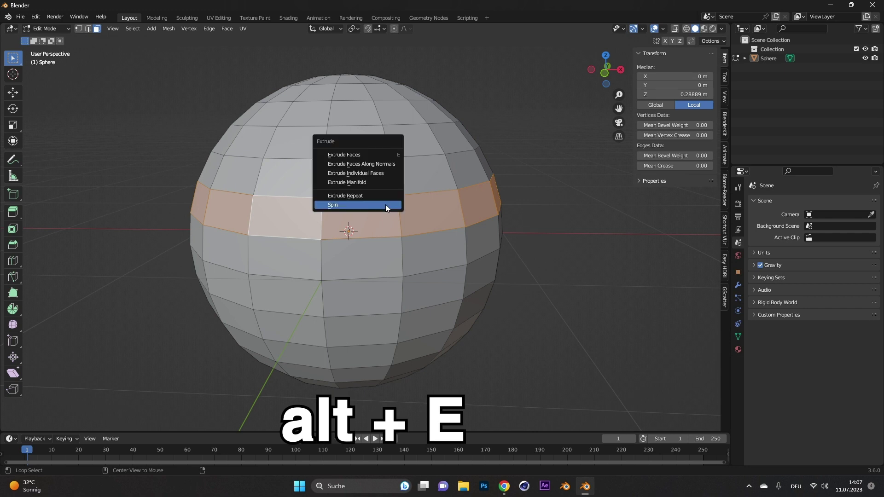
left_click(384, 164)
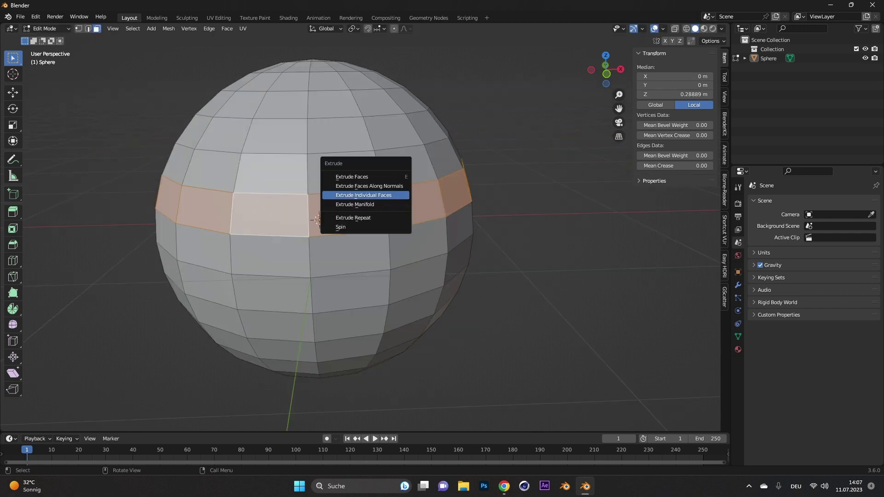
Step: Extrude the selected face loop outward as individual faces
left_click(395, 196)
left_click(398, 118)
scroll(399, 129, "down", 4)
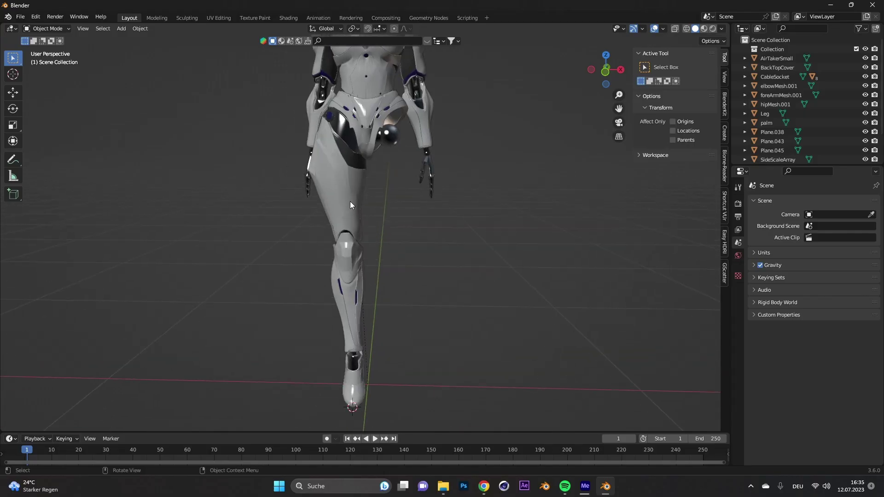
Step: Copy and paste the robot's leg and move the copy to the body's legless side
left_click(349, 202)
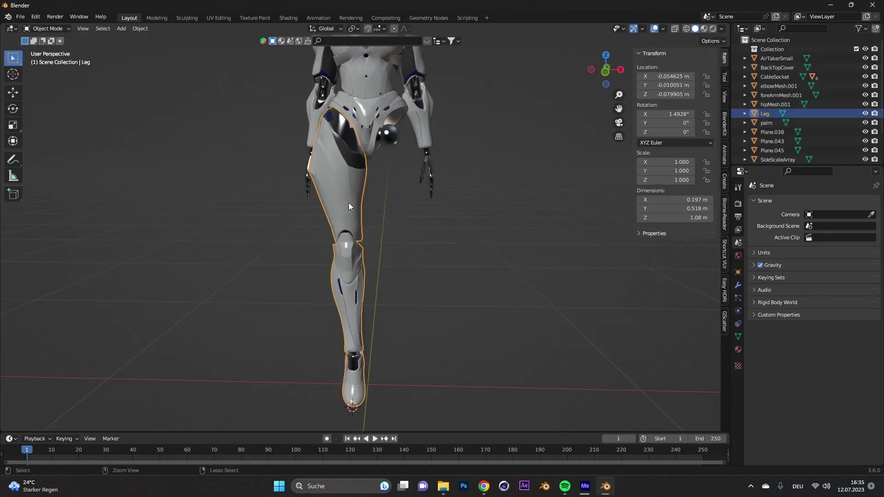
key("ctrl+c")
key("ctrl+v")
key("g")
left_click(409, 211)
Step: Try to flip the copied leg by rotating it and scaling it by -1
key("r")
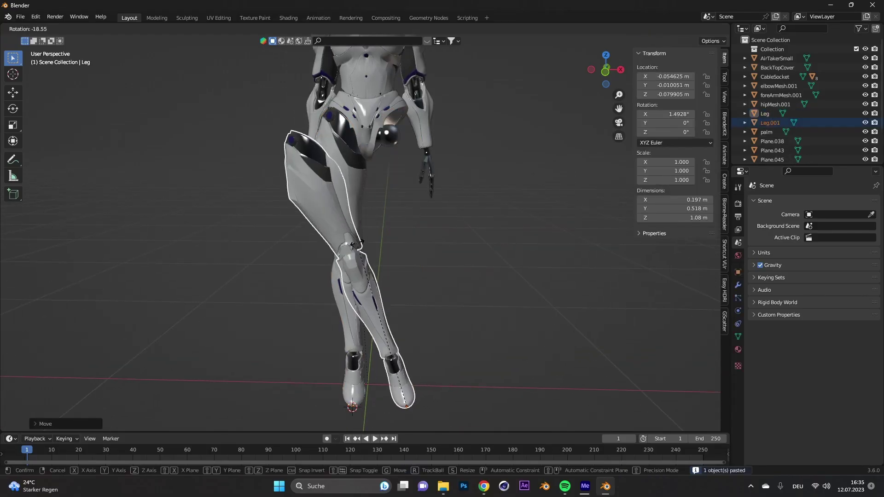
left_click(446, 224)
type("s-1")
key("Return")
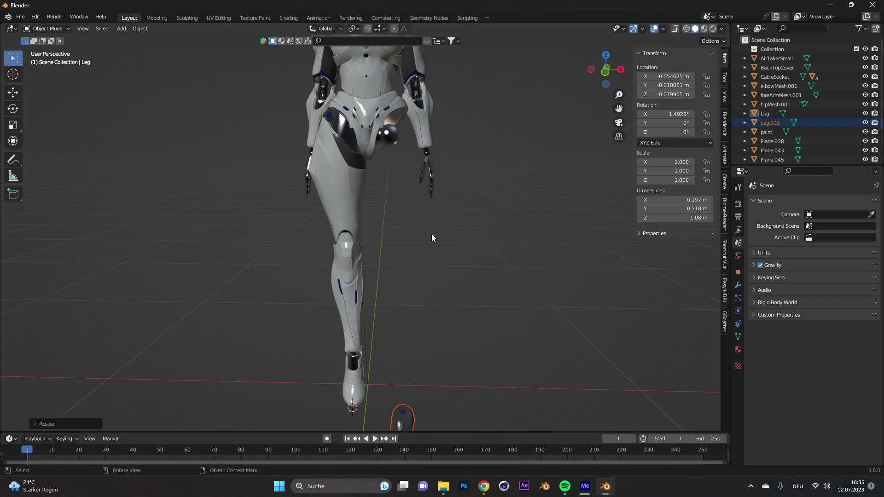
Step: Try to fit the flipped leg copy to the hip by rotating and moving it freehand
key("r")
left_click(424, 40)
middle_click_drag(479, 203, 398, 229)
key("g")
left_click(325, 229)
key("r")
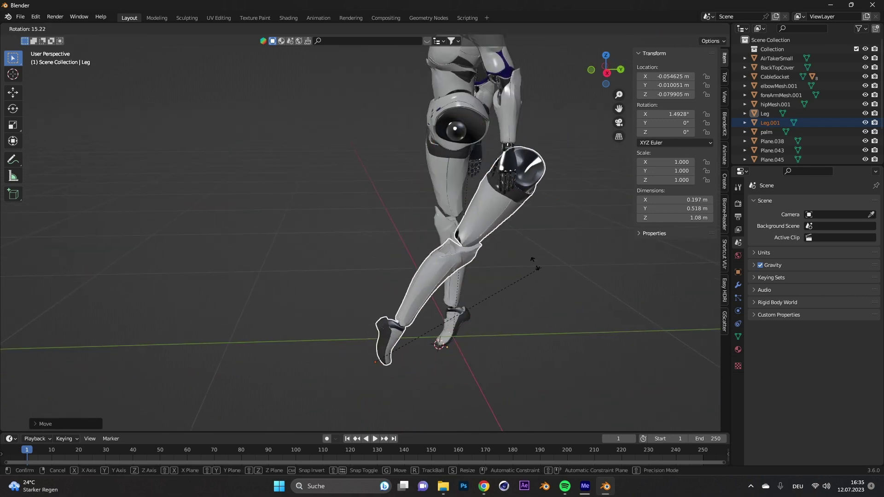
Step: Paste a fresh copy of the leg about 0.2 m beside the original and mirror it along the global X axis
key("ctrl+v")
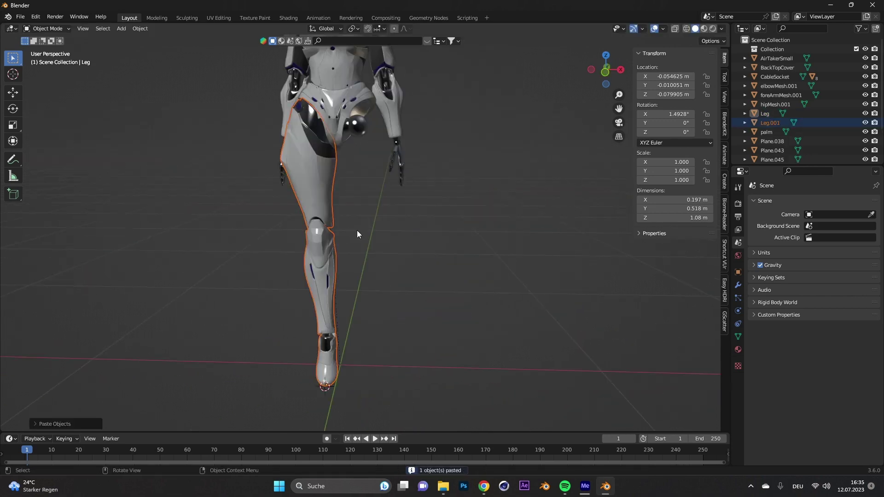
key("g")
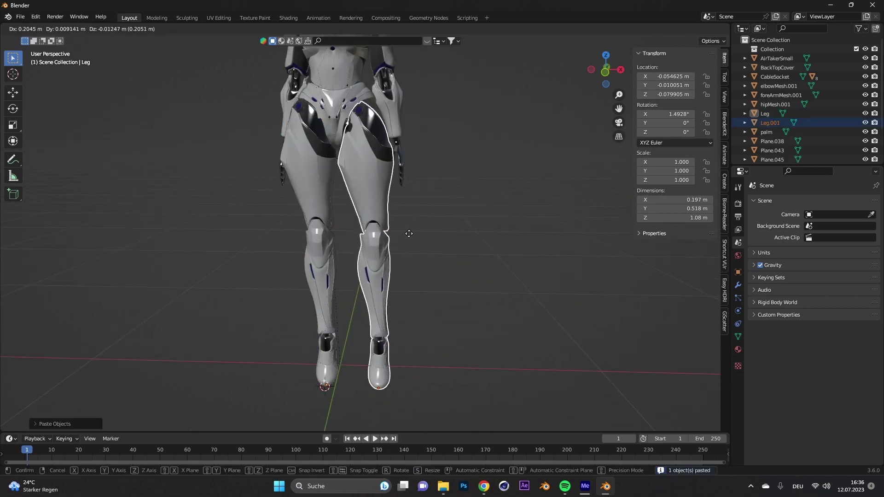
left_click(409, 233)
key("ctrl+m")
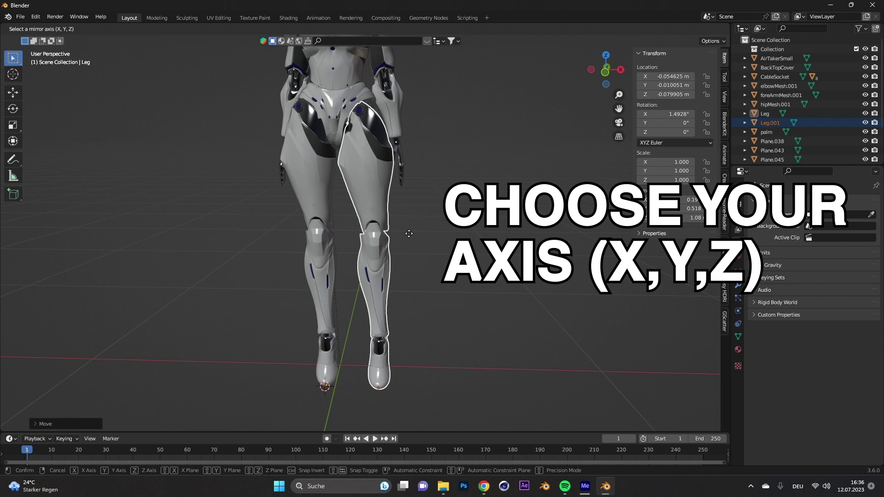
key("x")
key("Return")
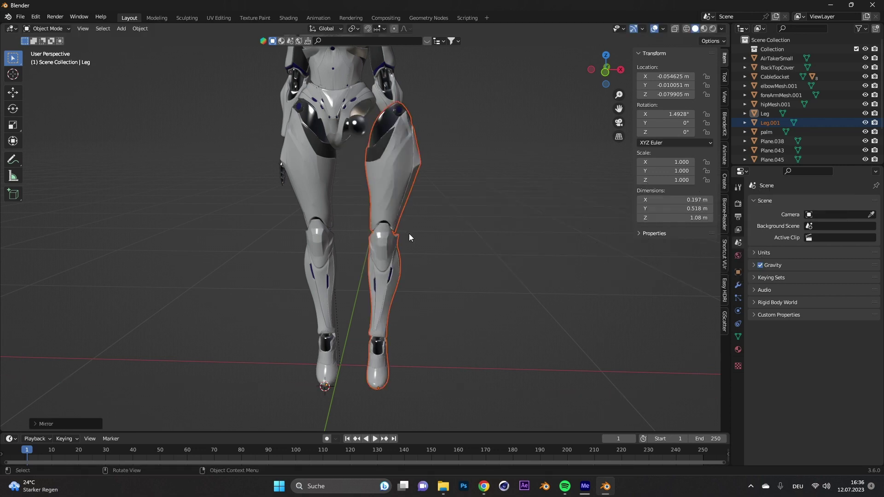
Step: Move the mirrored leg into place at the empty hip socket and deselect it
key("g")
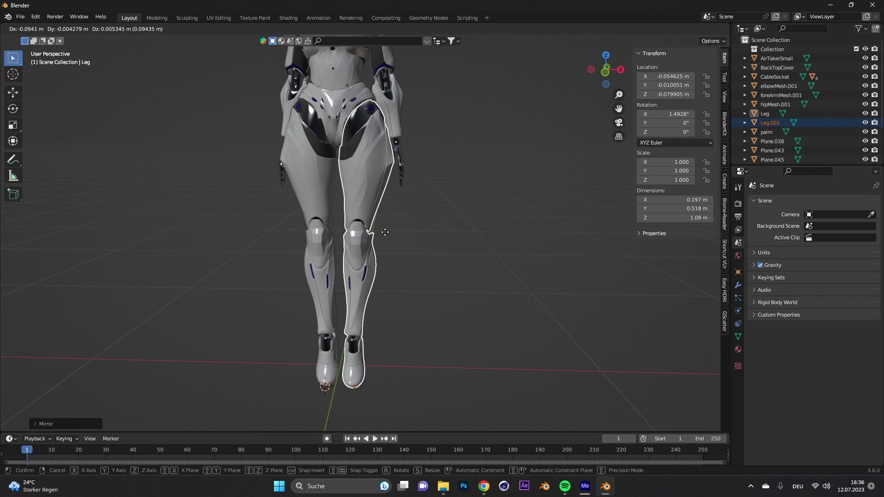
left_click(418, 254)
left_click(419, 254)
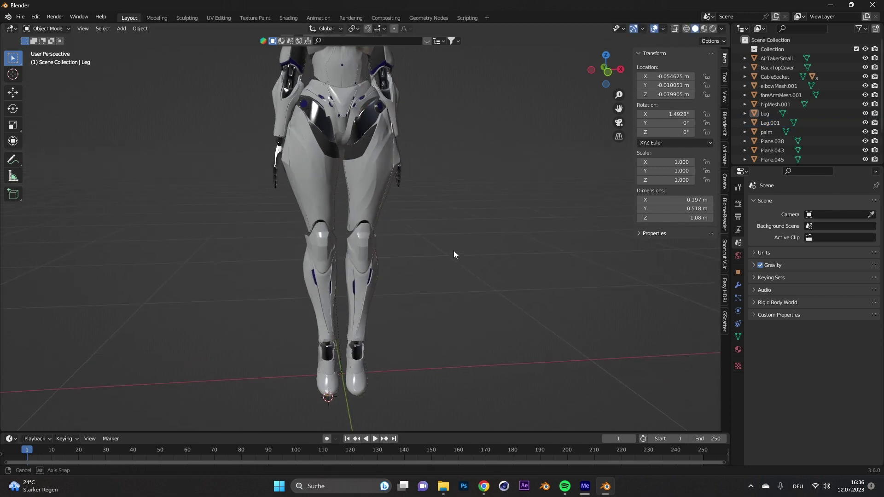